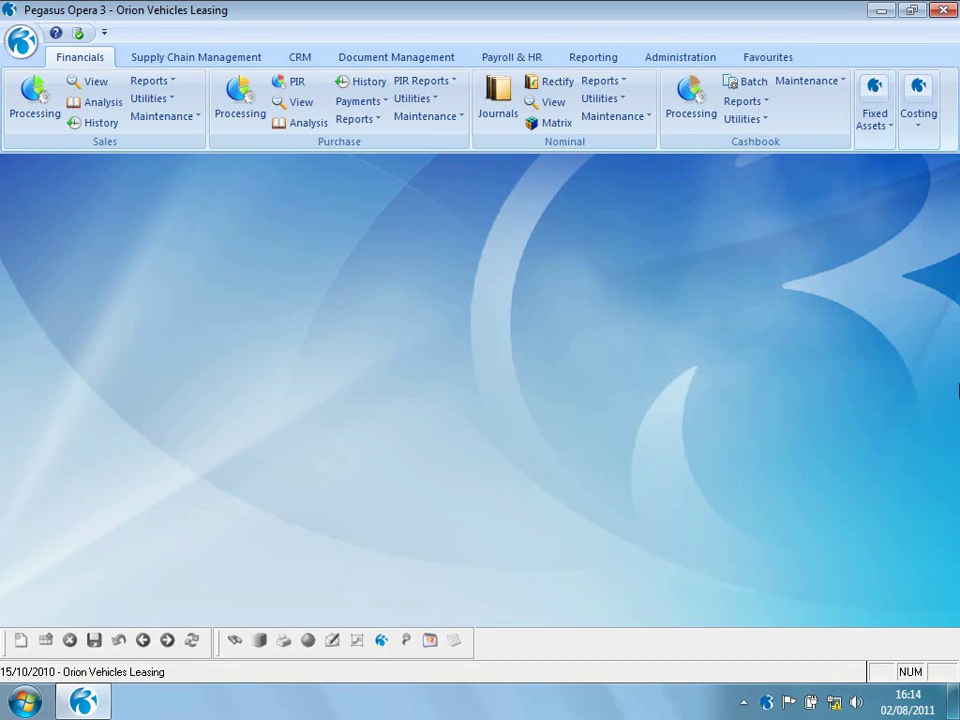
- Review the option settings in the Orion Vehicles Leasing company profile under Administration maintenance
left_click(690, 58)
left_click(250, 88)
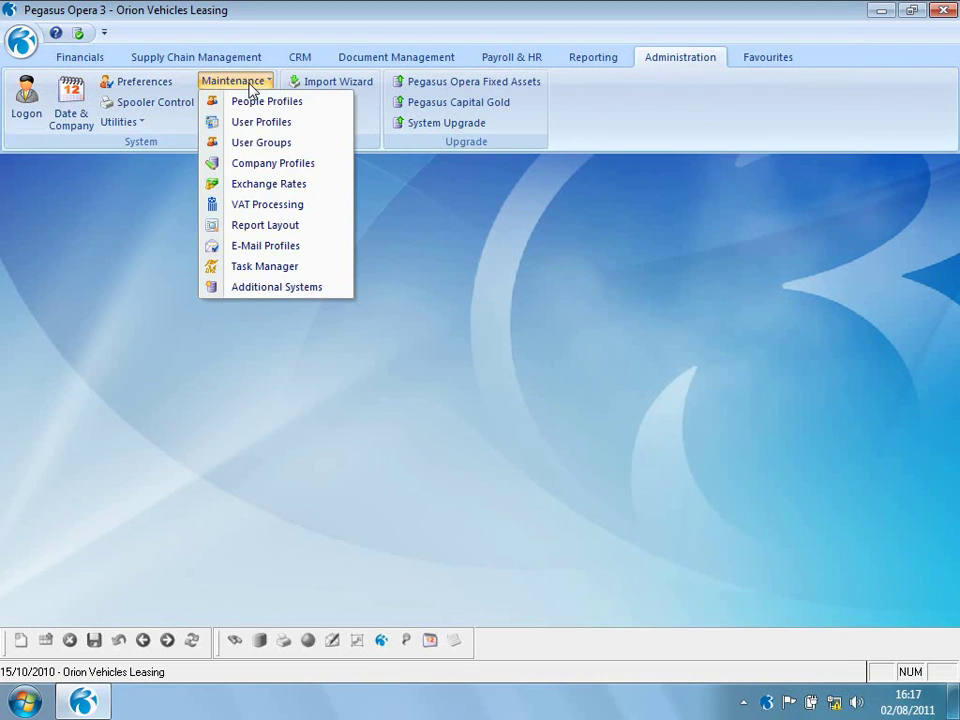
left_click(245, 168)
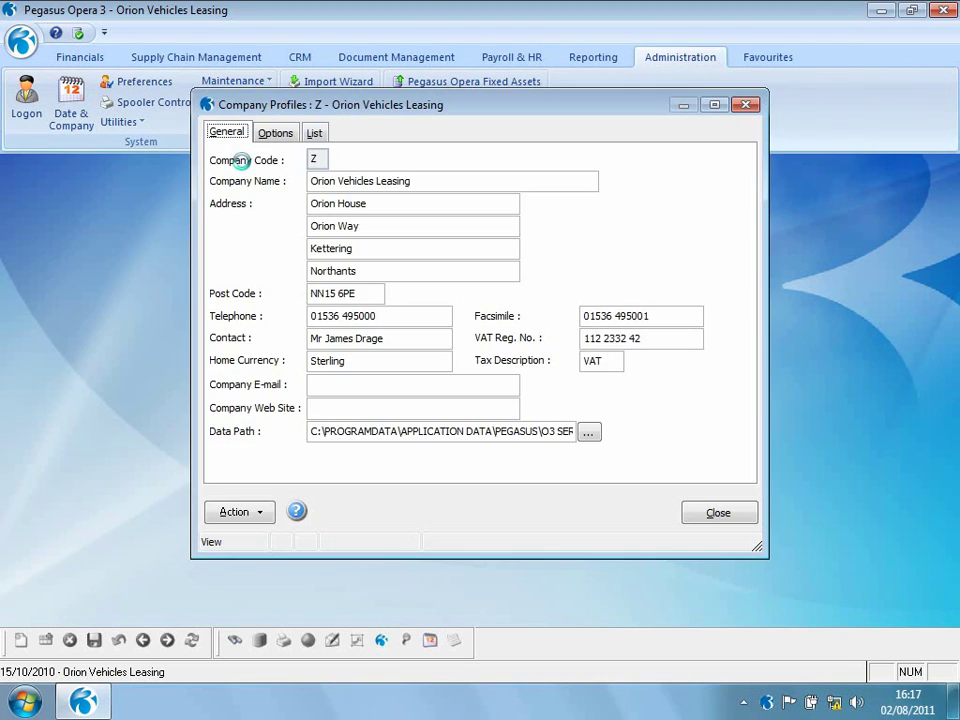
left_click(268, 138)
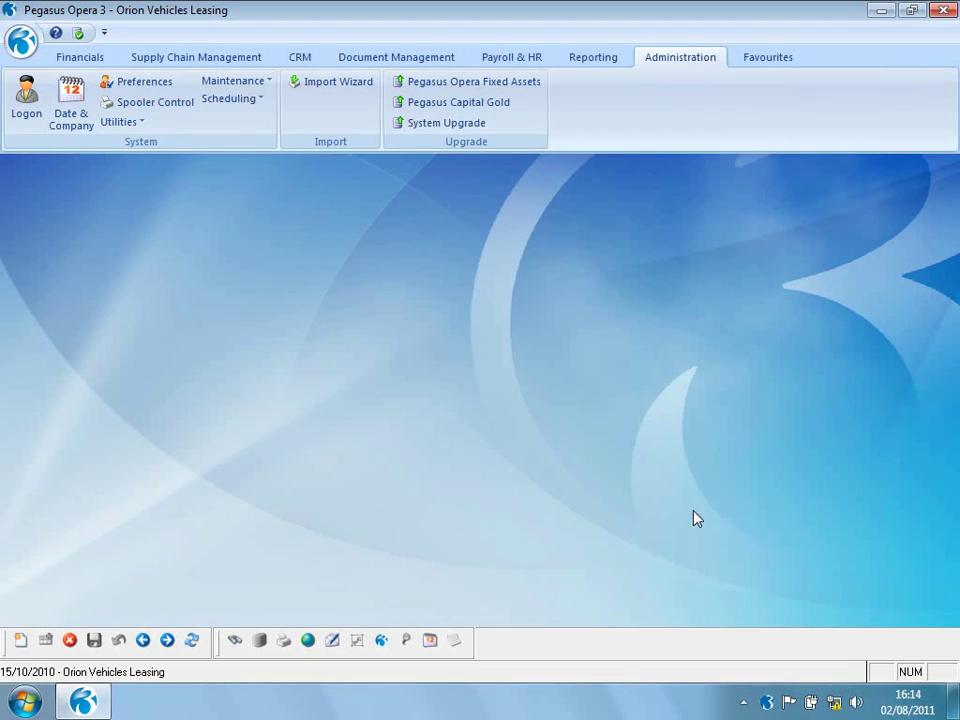
- Open the 2010 financial calendar and scroll its period grid to see which periods are open or blocked
left_click(93, 57)
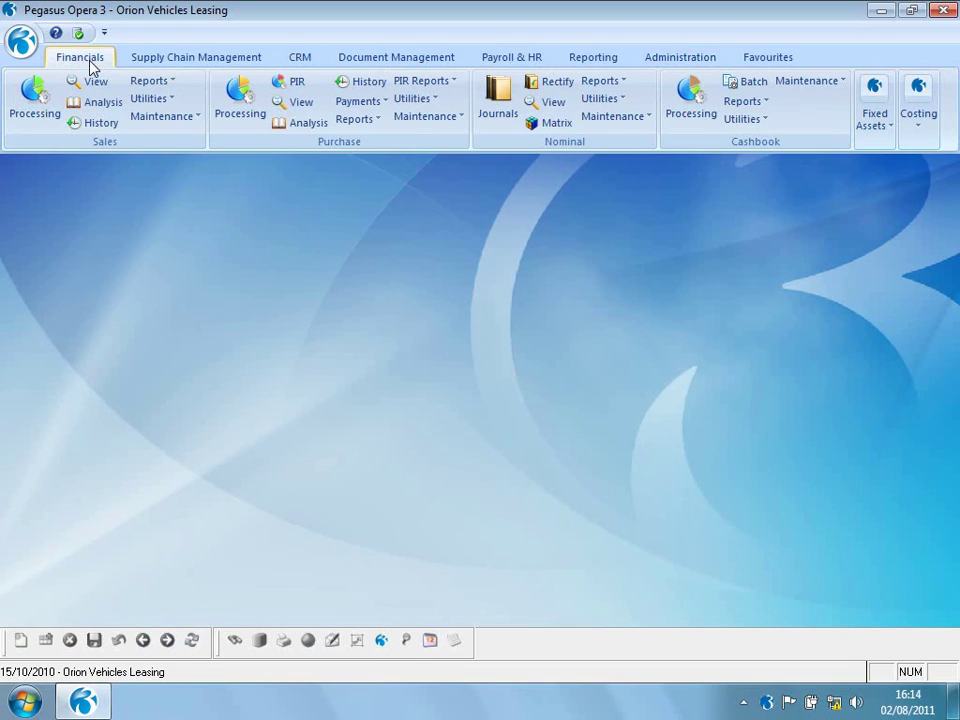
left_click(605, 99)
left_click(624, 143)
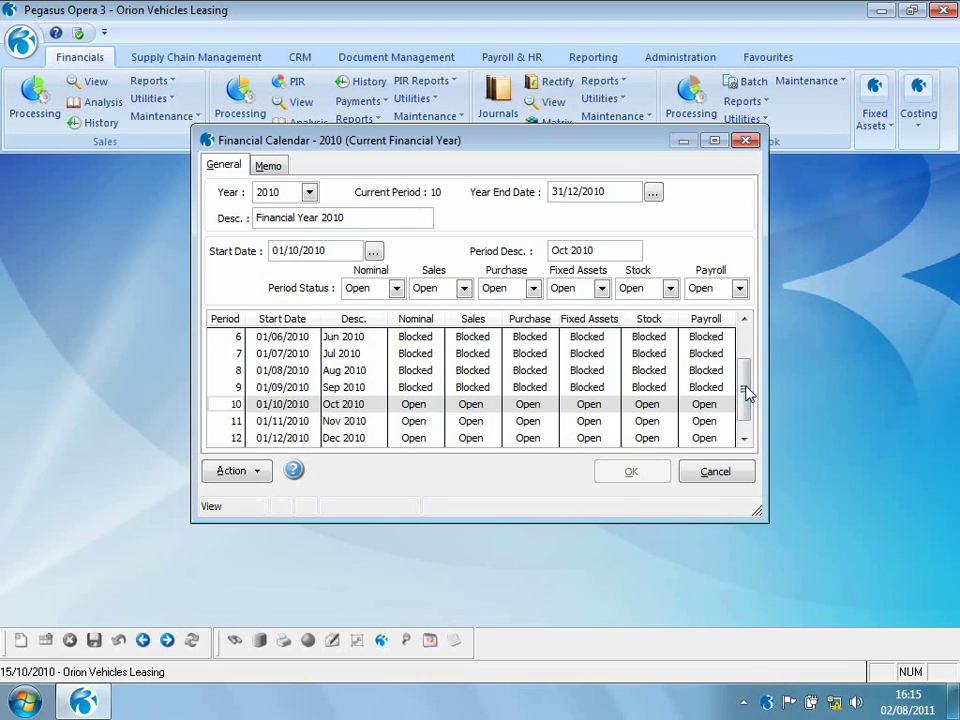
mouse_move(744, 398)
left_mouse_down()
mouse_move(745, 347)
mouse_move(741, 441)
left_mouse_up()
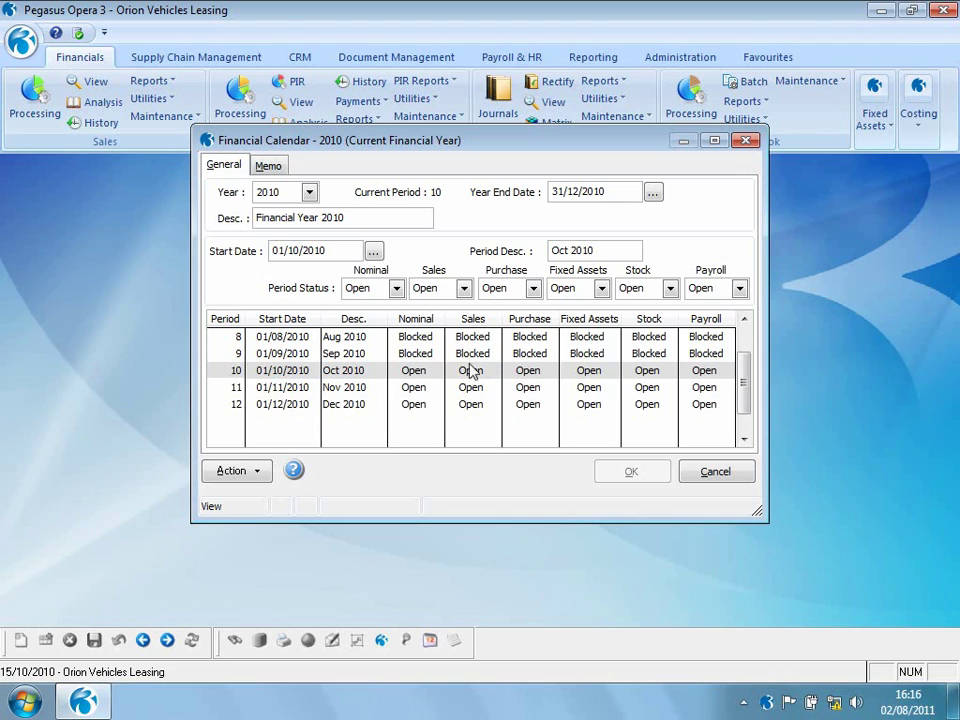
- Create the 2009 financial calendar as the previous year, with model year None
left_click(311, 194)
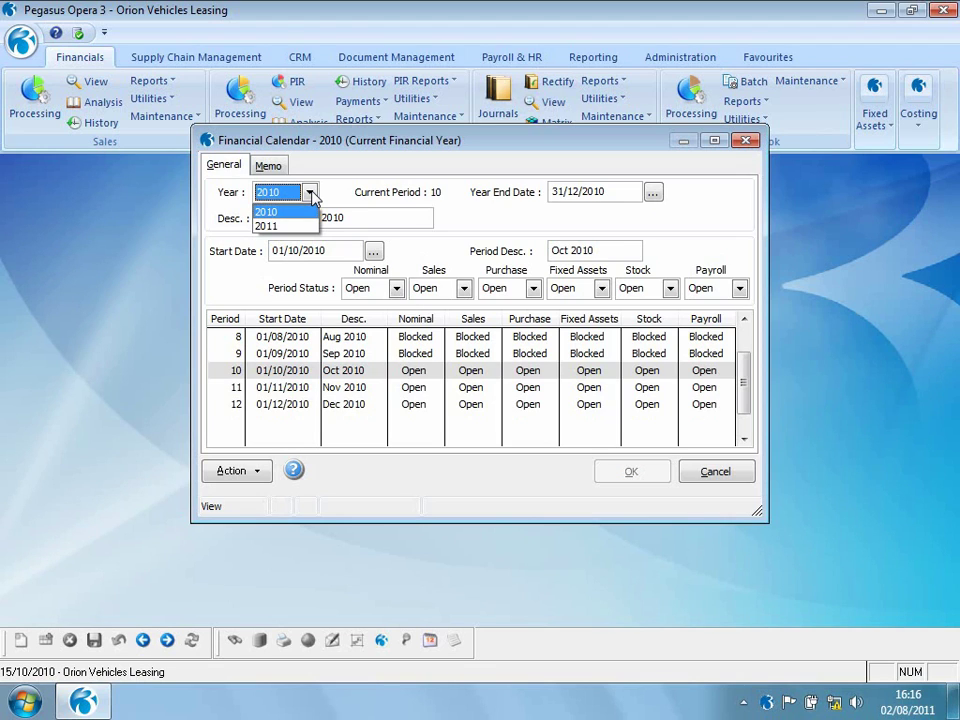
left_click(250, 473)
left_click(251, 474)
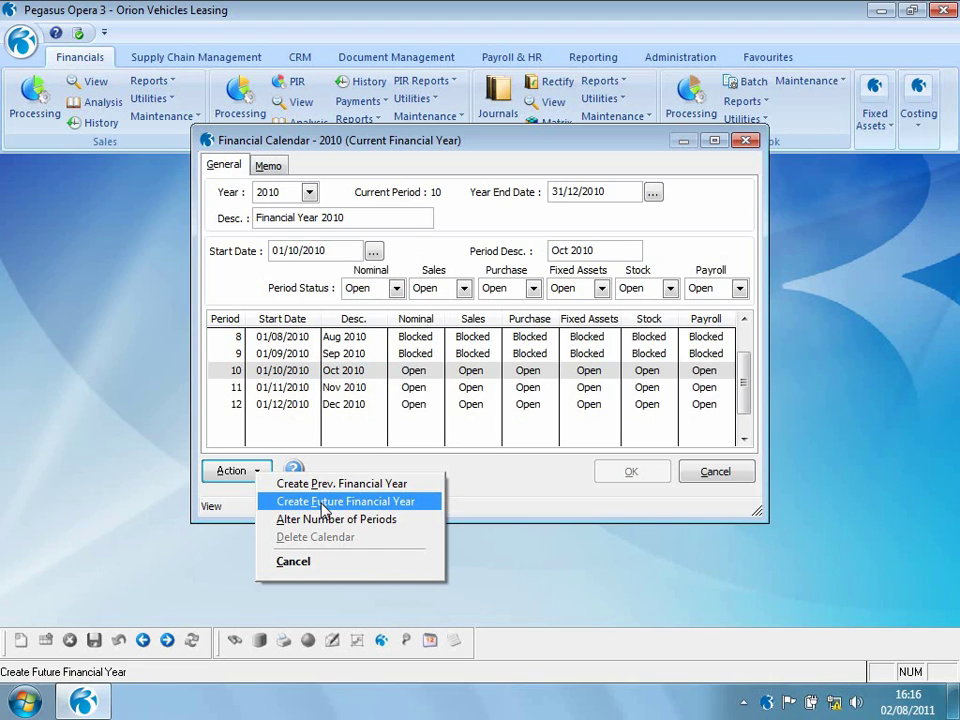
left_click(326, 486)
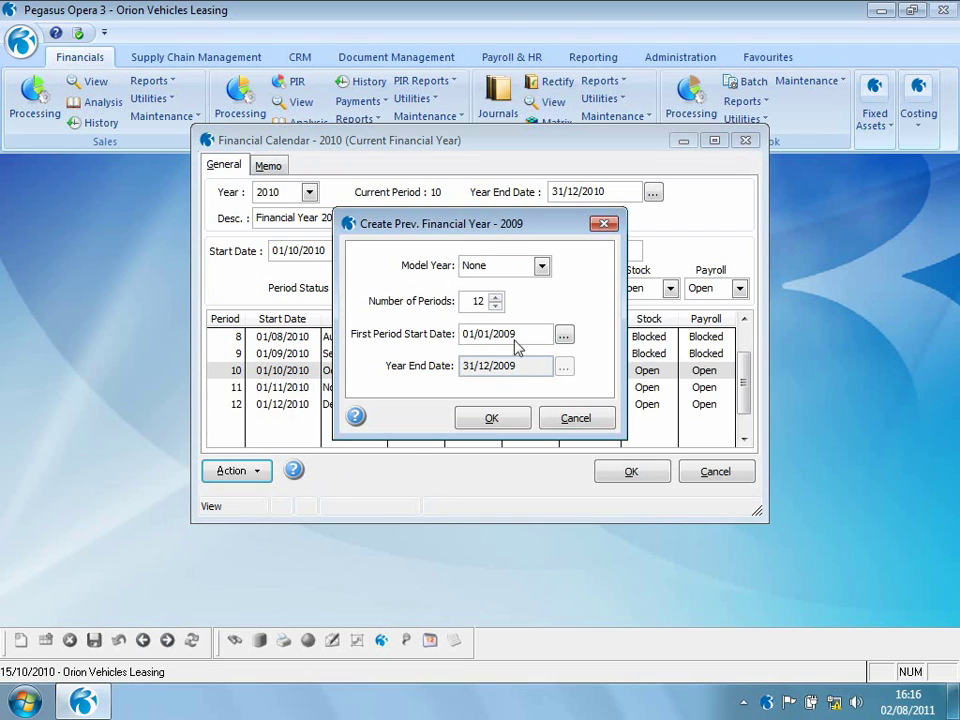
left_click(542, 266)
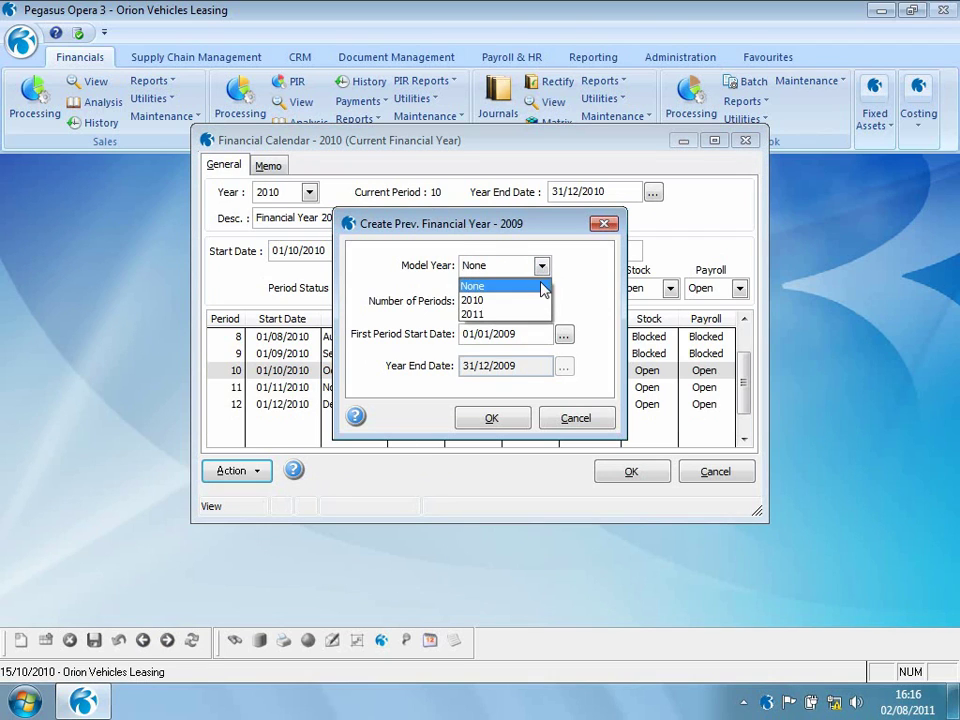
left_click(530, 288)
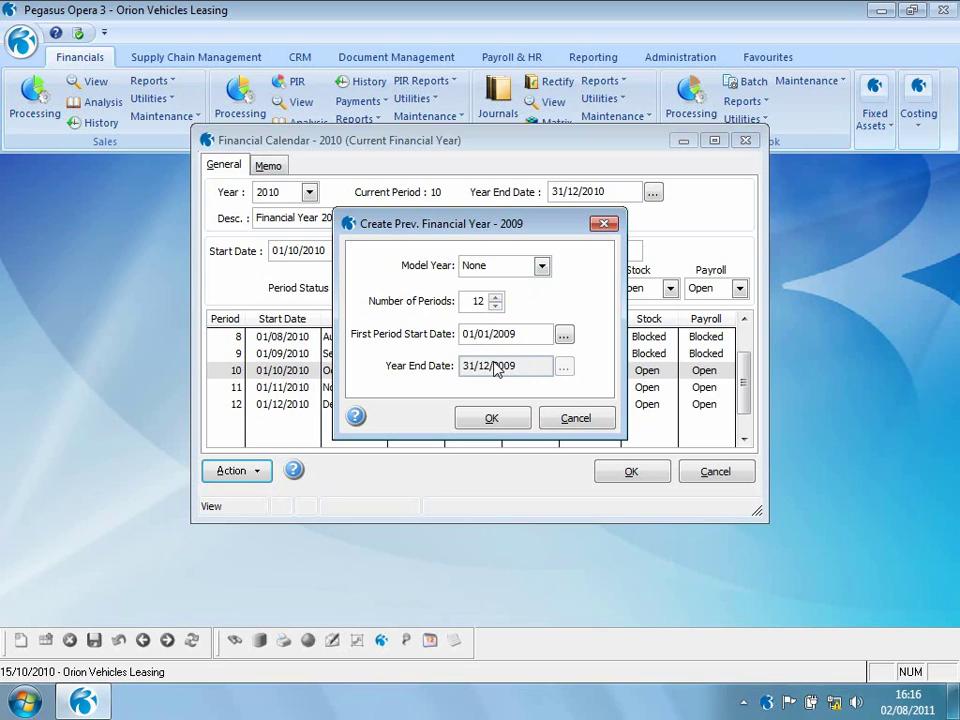
left_click(494, 419)
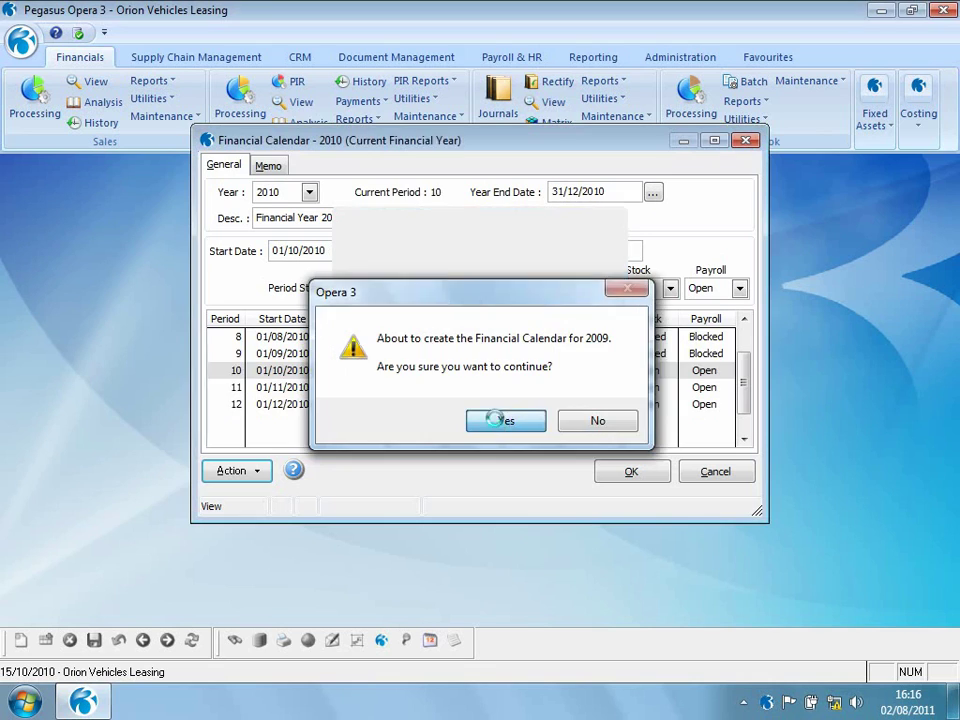
left_click(502, 421)
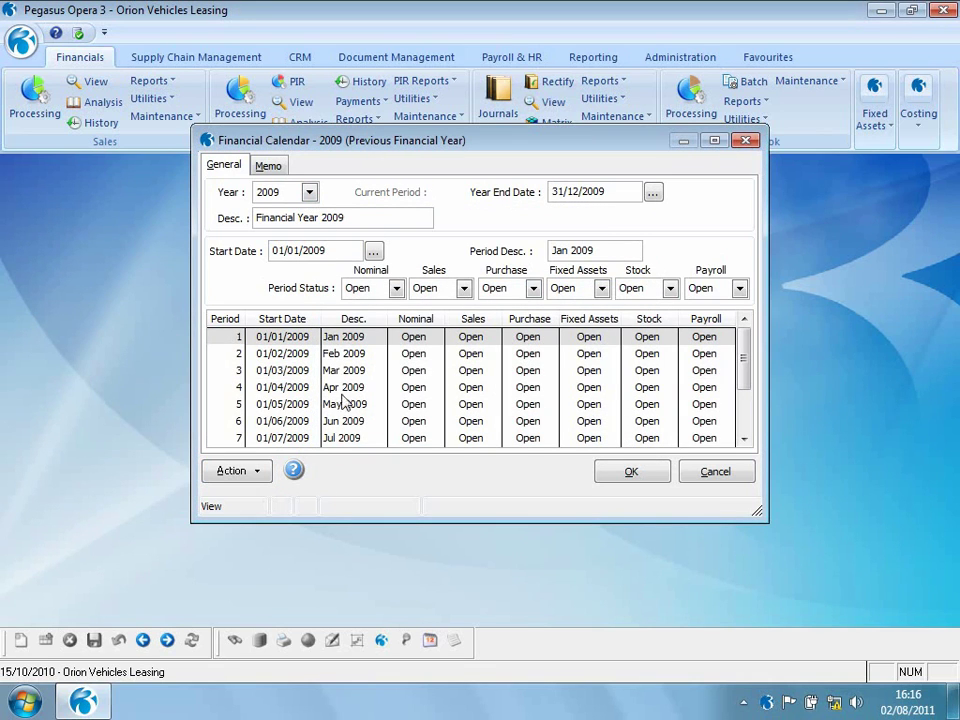
- Switch the calendar to 2010, saving the 2009 changes, and inspect the Sales period status
left_click(310, 194)
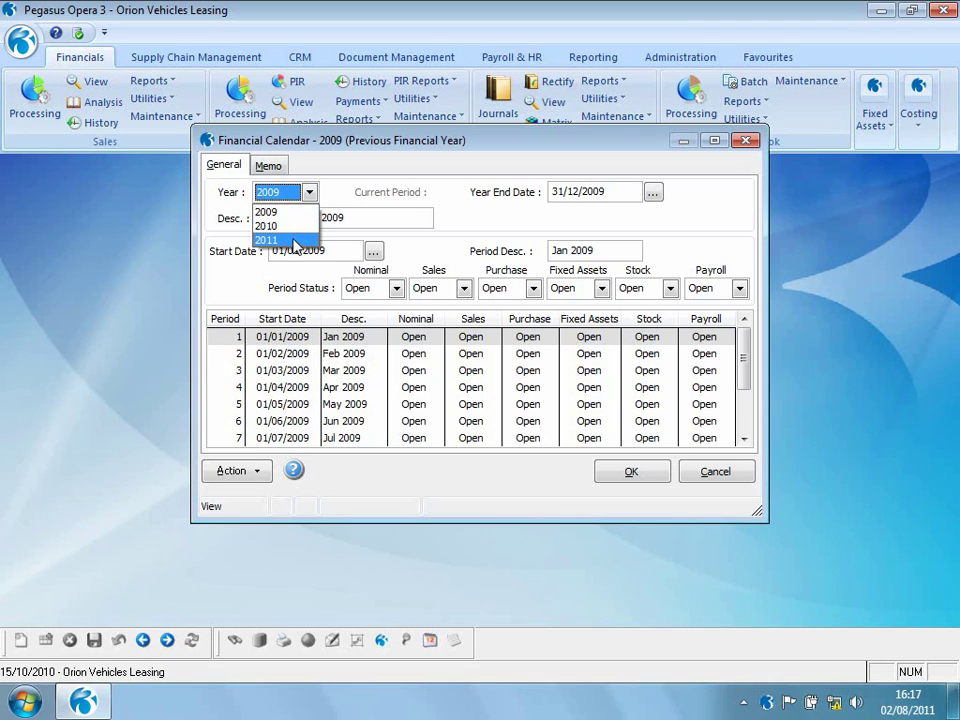
left_click(290, 227)
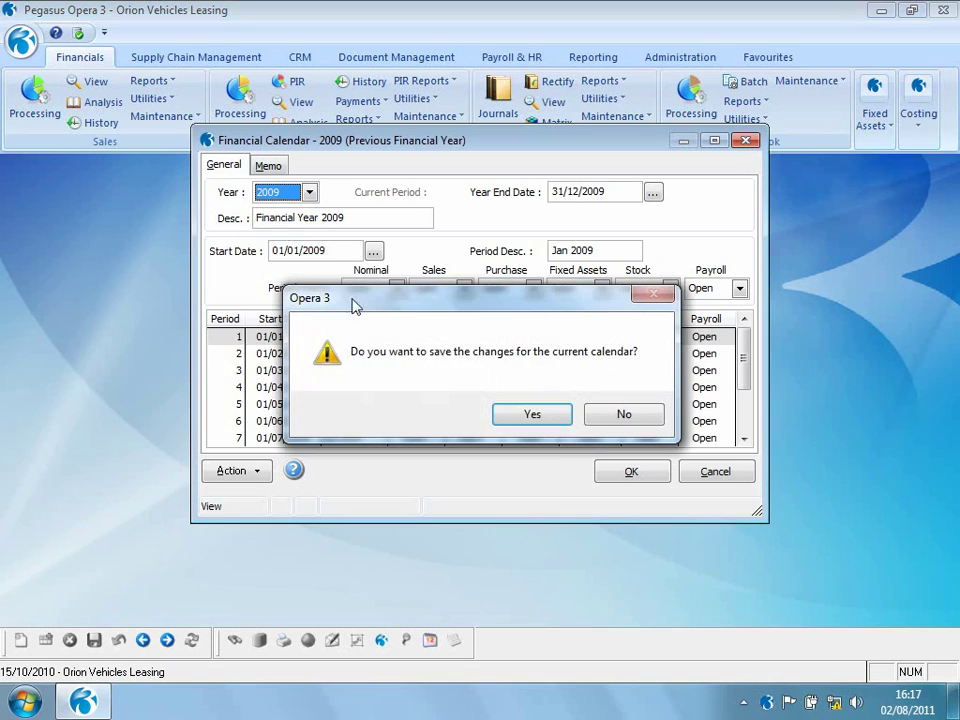
left_click(519, 419)
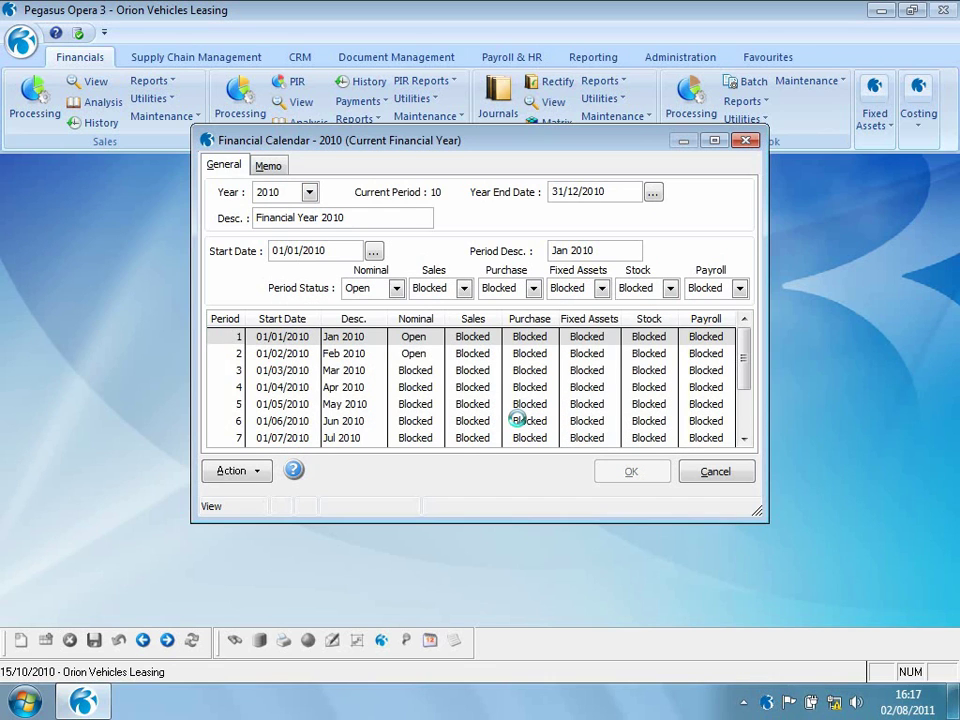
left_click(744, 413)
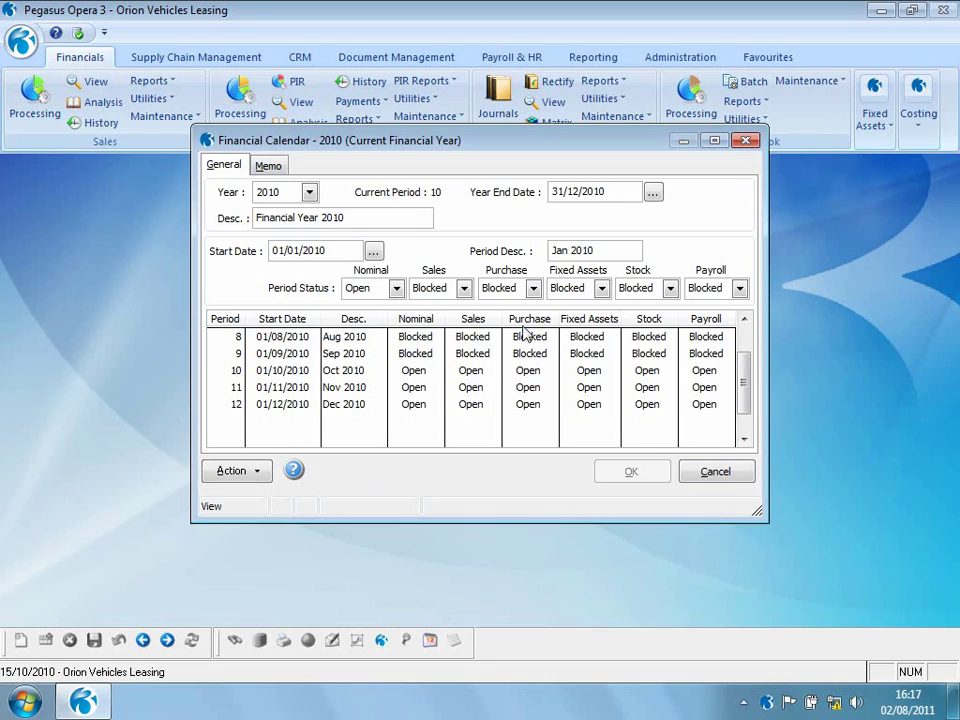
left_click(464, 290)
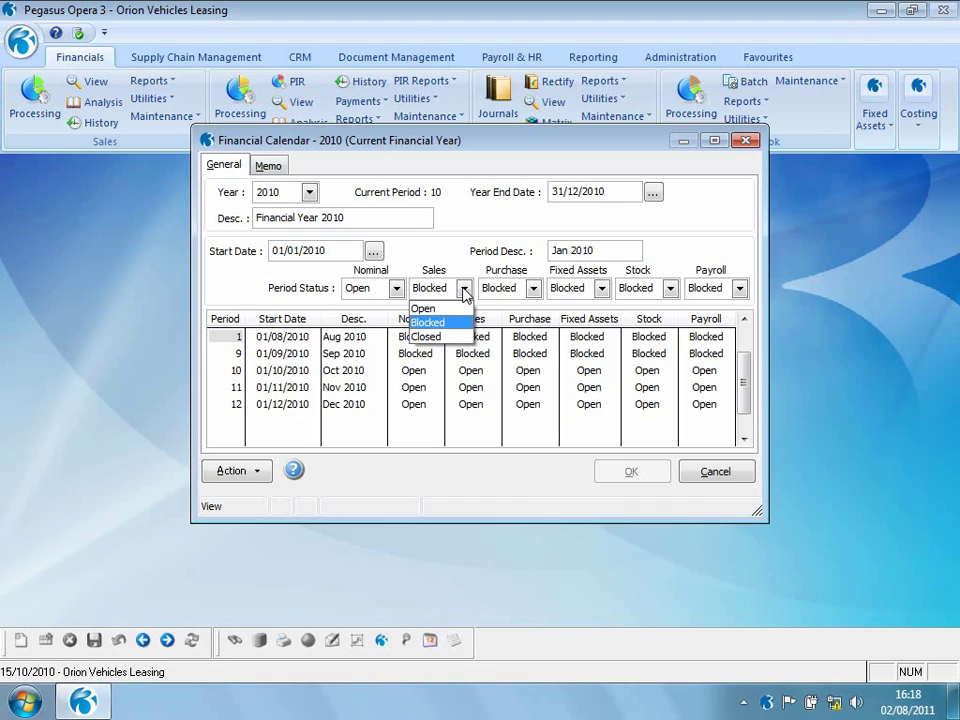
- Set the Sales status back to Open and revert the unsaved calendar changes
left_click(534, 289)
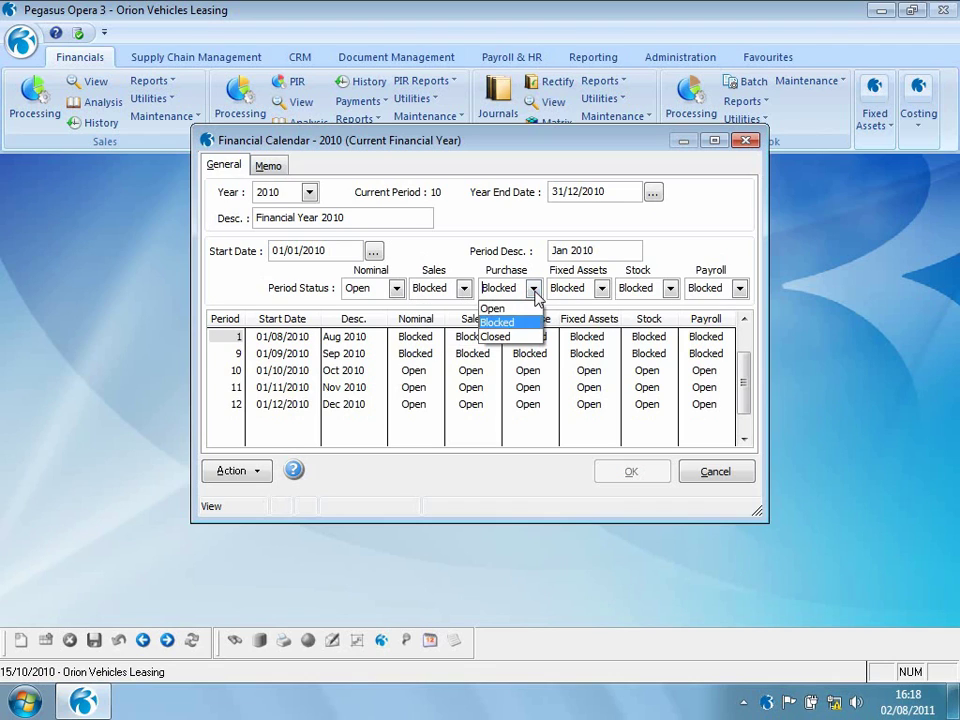
left_click(520, 323)
left_click(464, 288)
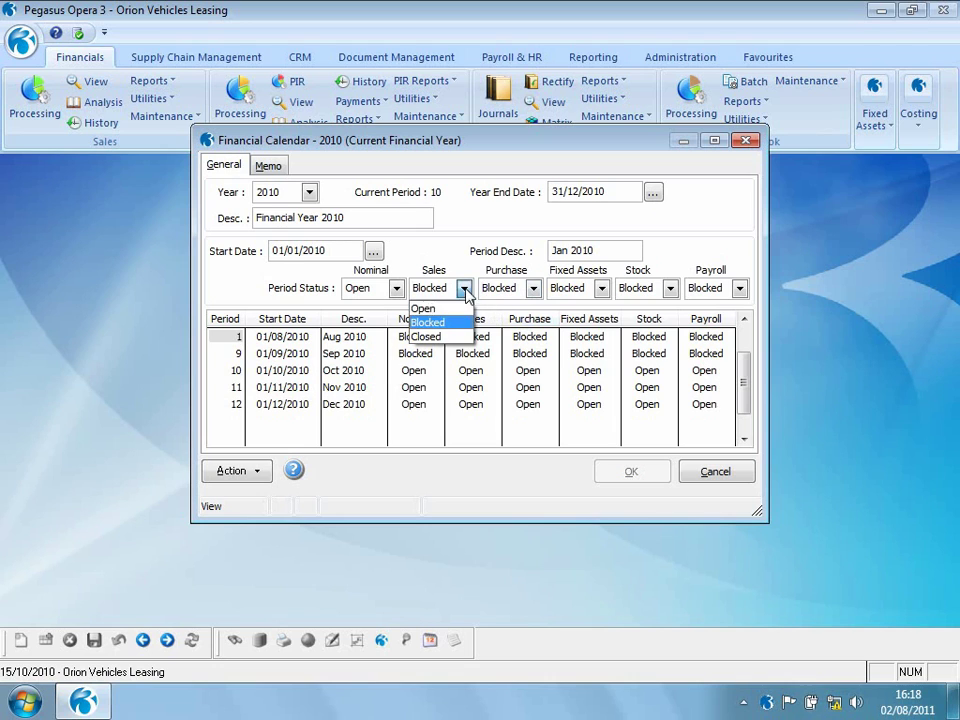
left_click(452, 308)
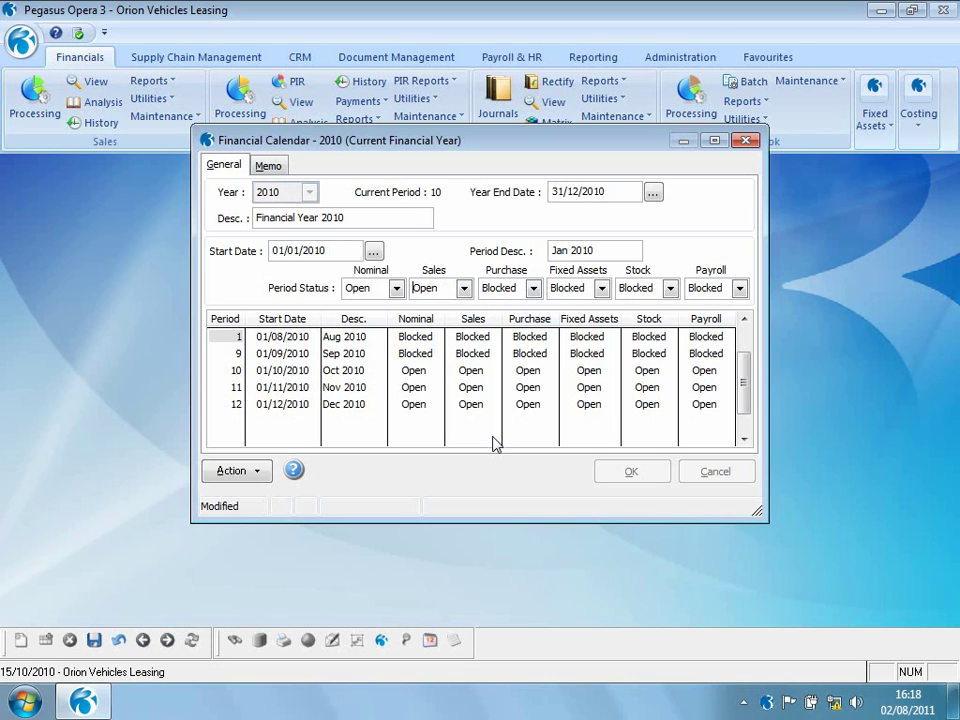
left_click(118, 640)
- Set period 11 (Nov 2010) status to Blocked
left_click_drag(745, 366, 748, 392)
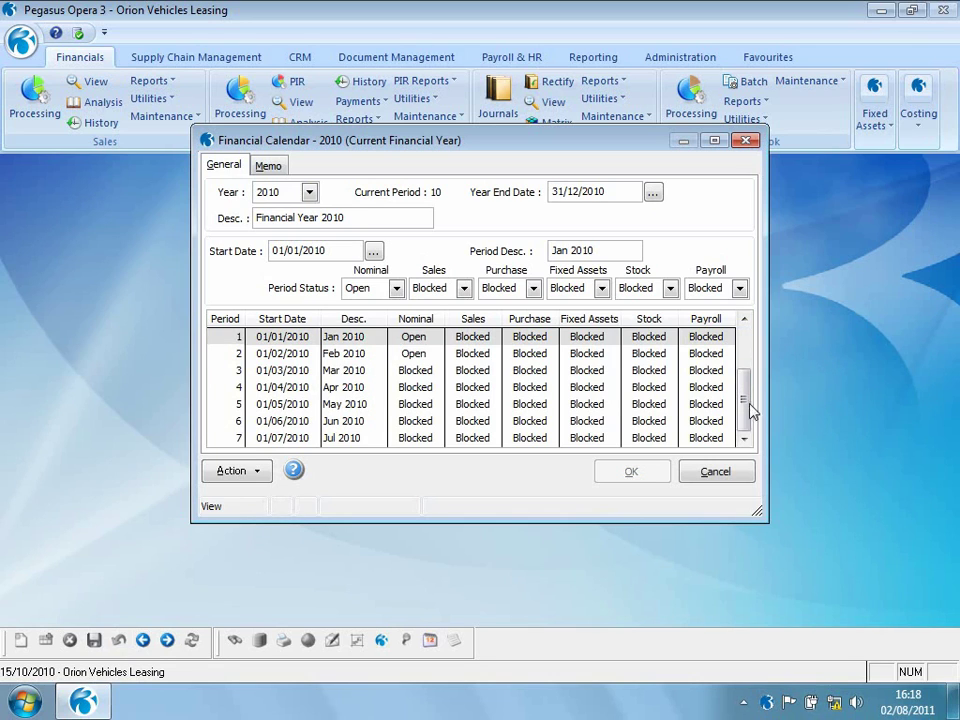
left_click(349, 395)
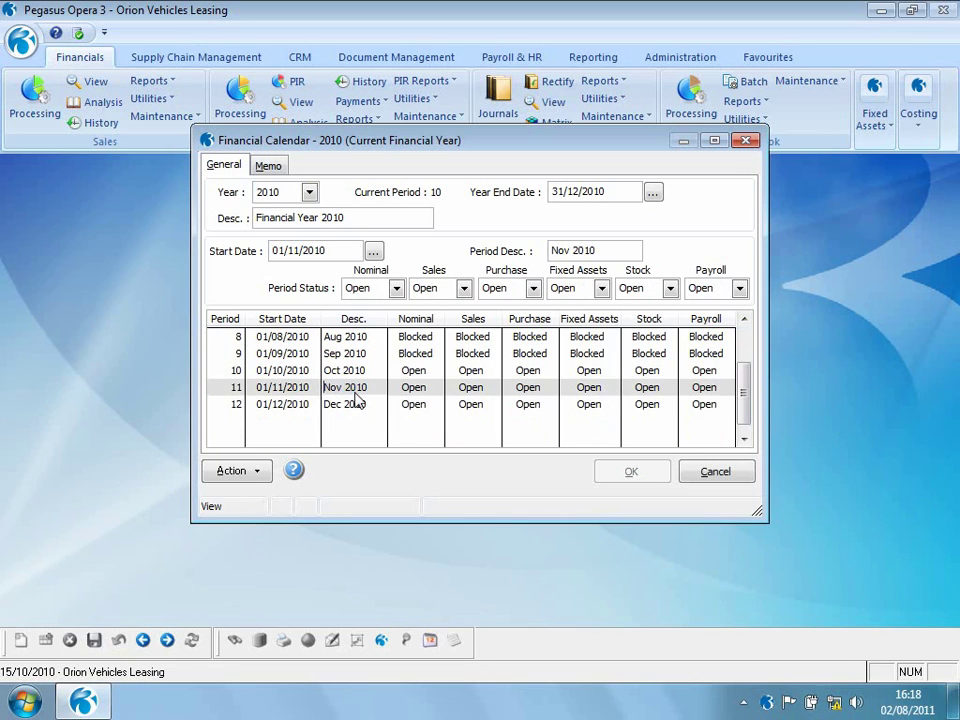
left_click(396, 289)
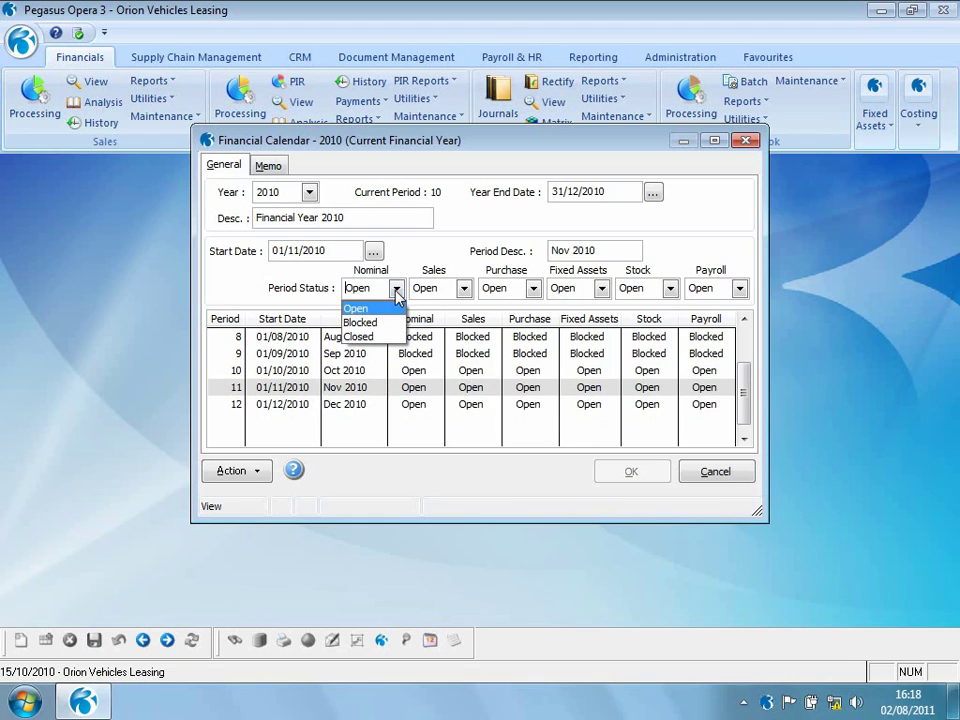
left_click(385, 323)
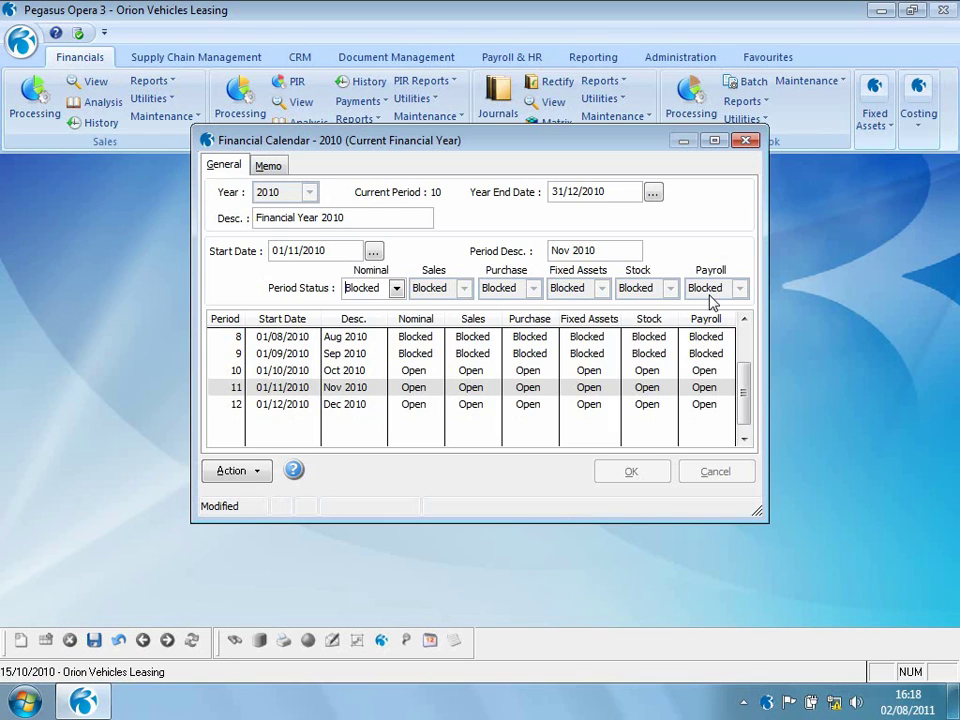
- Discard the November blocks, block purchases for period 10 (Oct 2010), and save the calendar
left_click(119, 641)
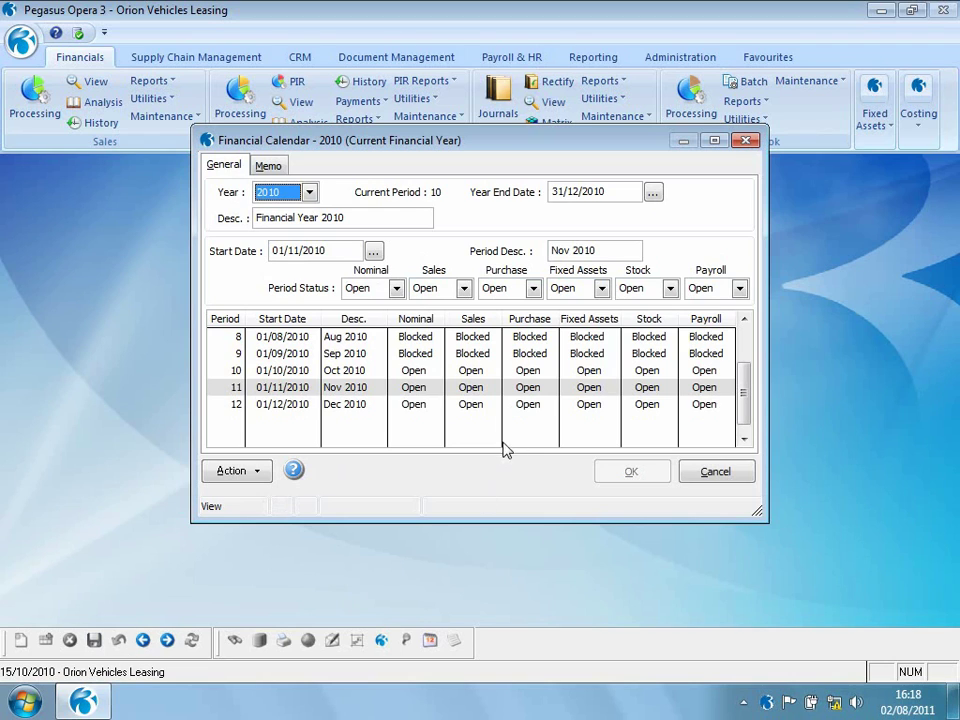
left_click(302, 372)
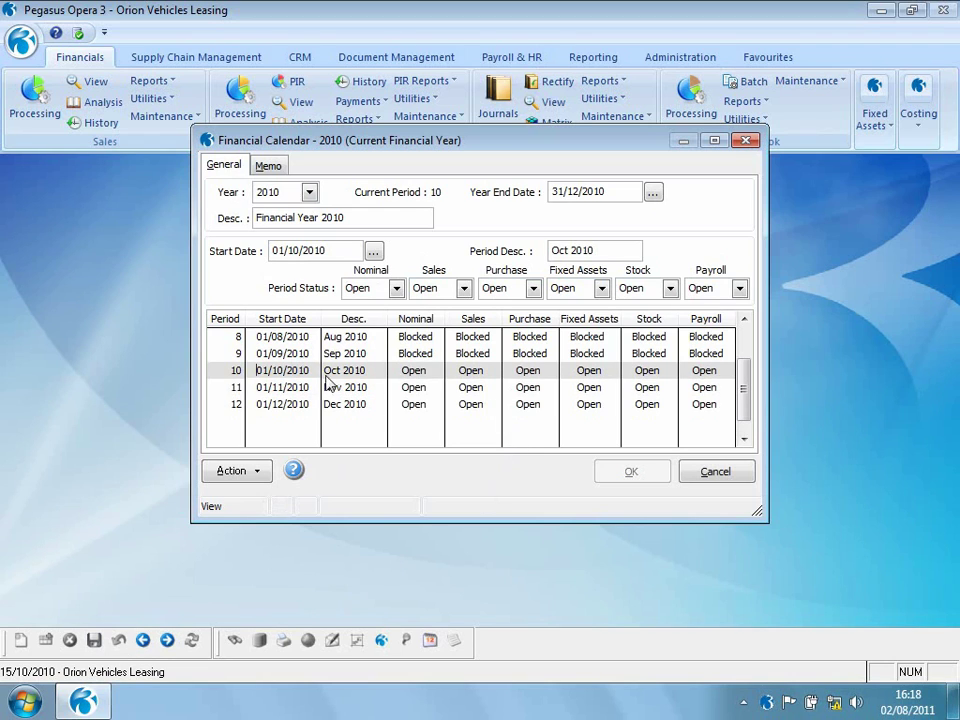
left_click(535, 288)
left_click(522, 323)
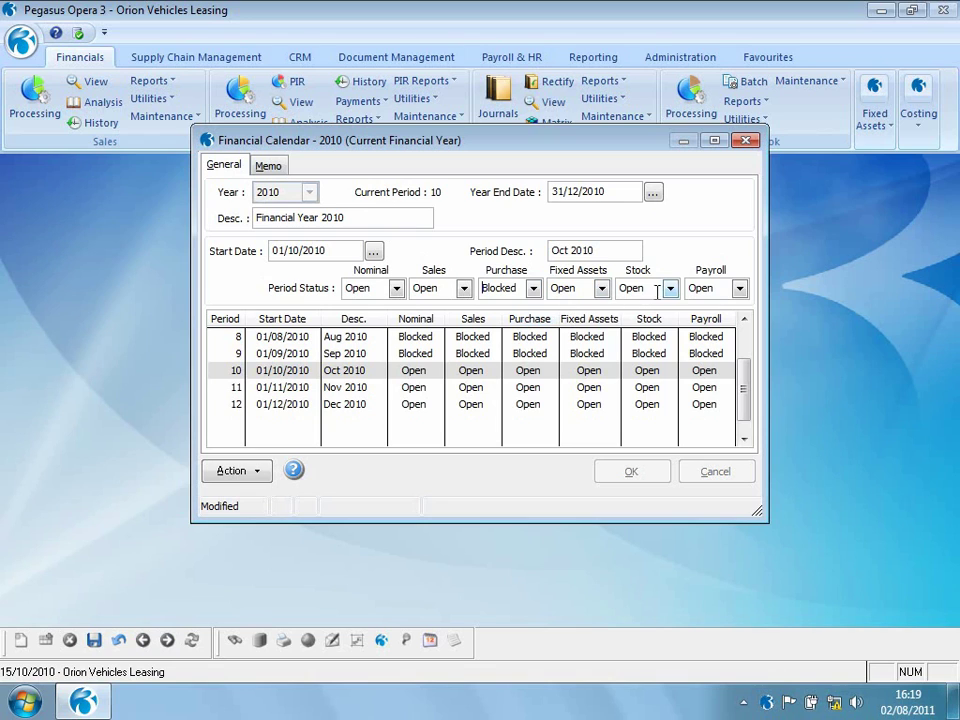
left_click(95, 640)
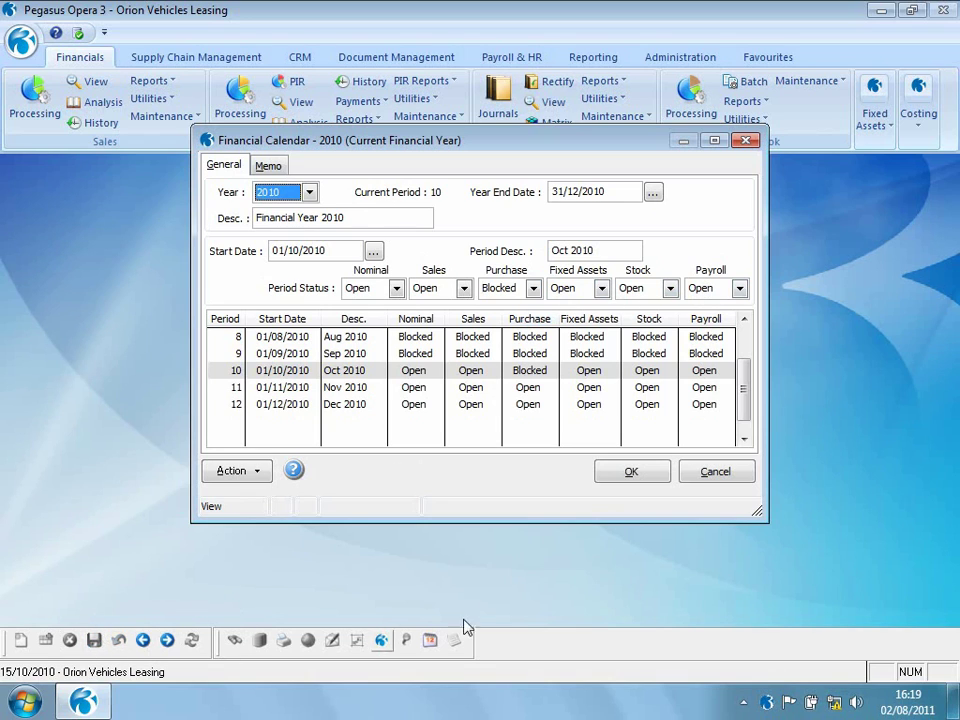
left_click(612, 478)
left_click(553, 420)
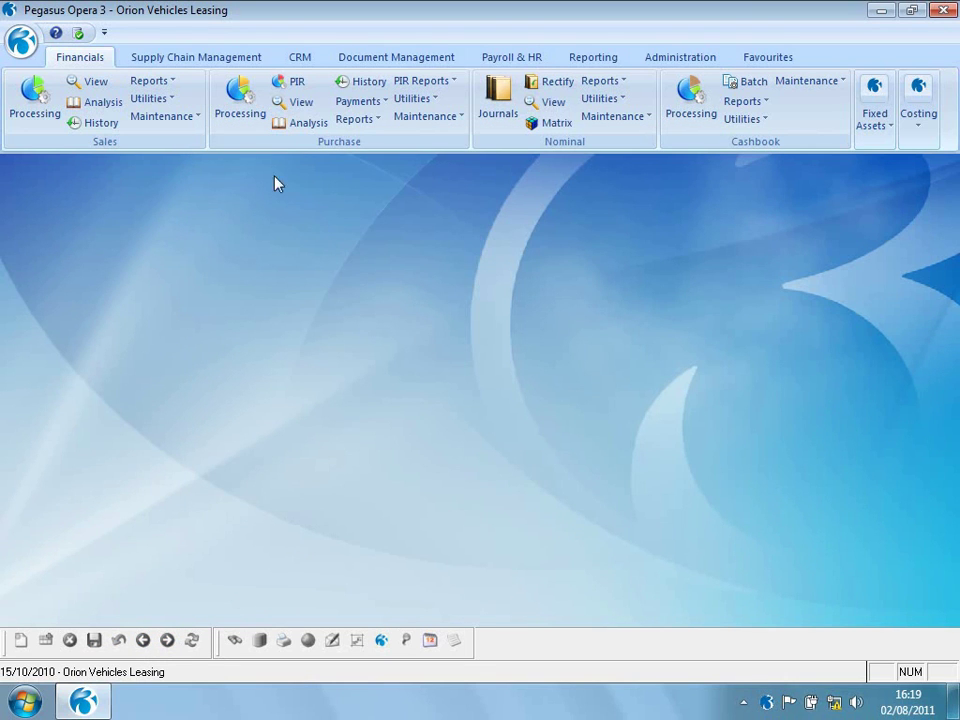
- Start a Carters Limited purchase invoice with reference INV1000, dismissing the blocked-period warning
left_click(241, 97)
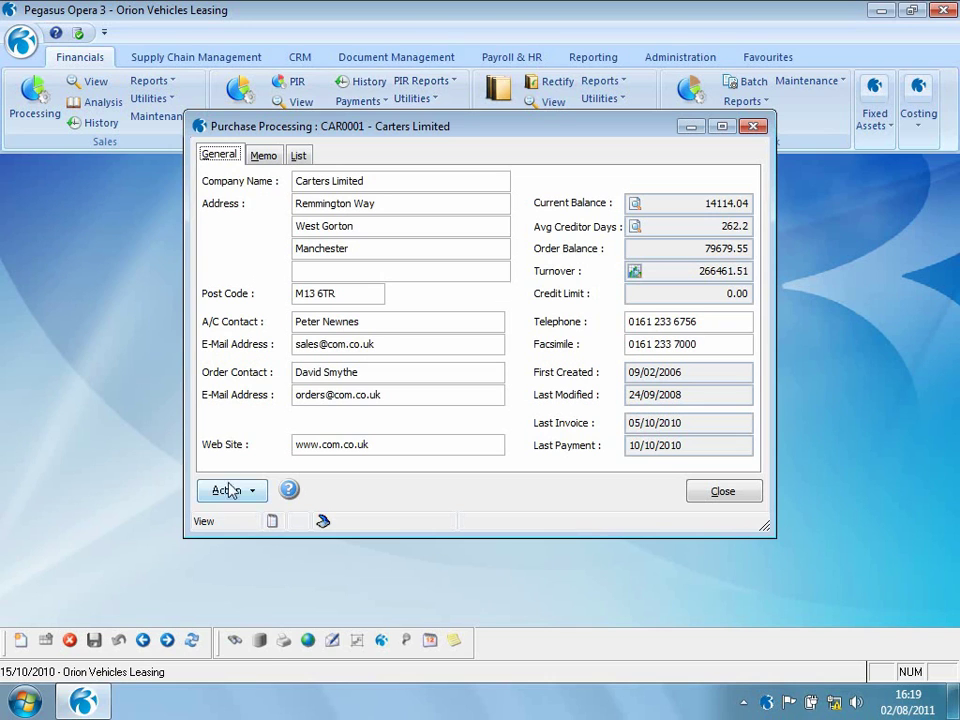
left_click(230, 490)
left_click(290, 535)
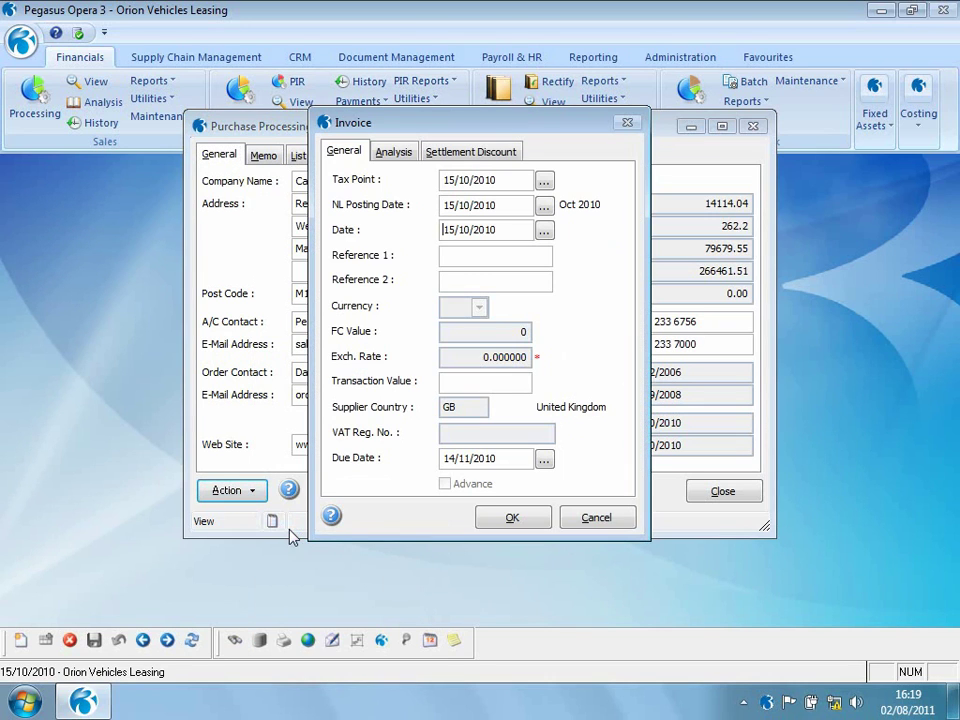
left_click(460, 262)
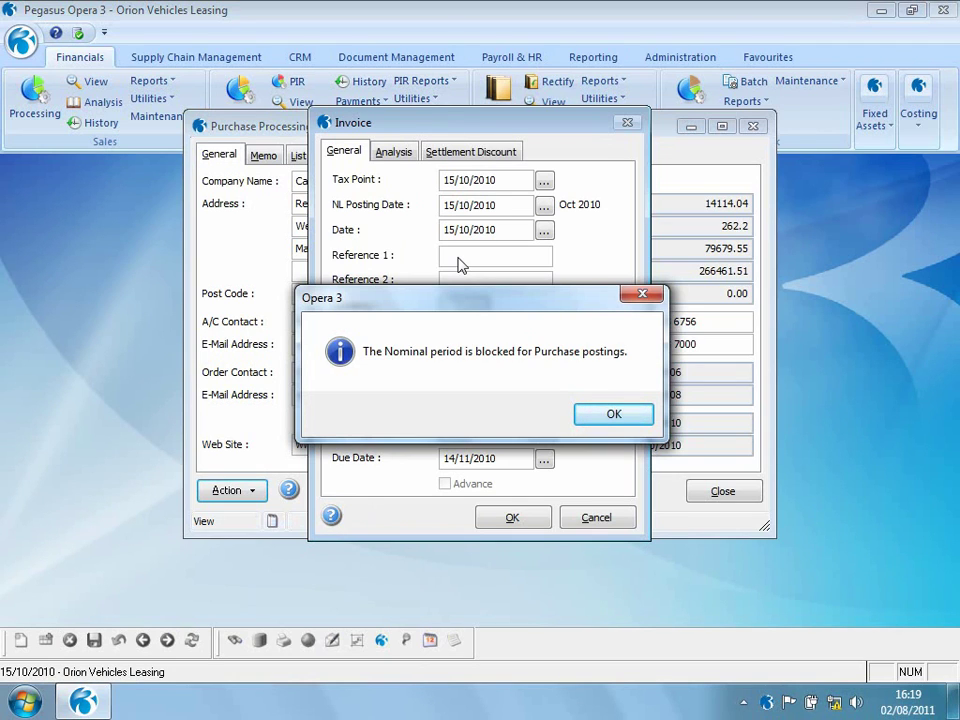
left_click(589, 416)
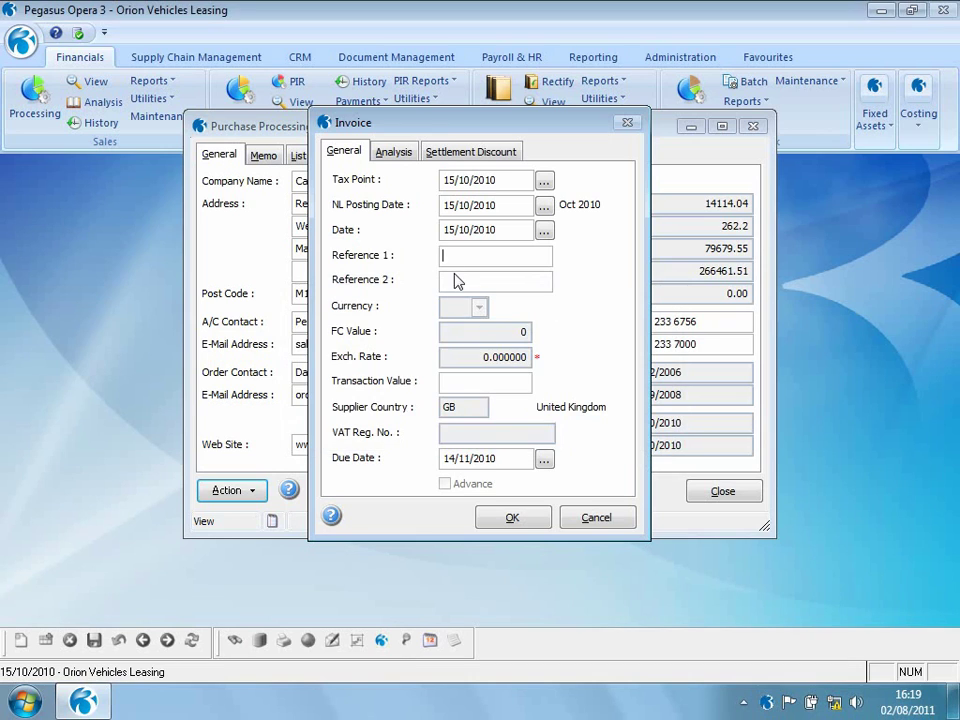
type("INV1")
type("000")
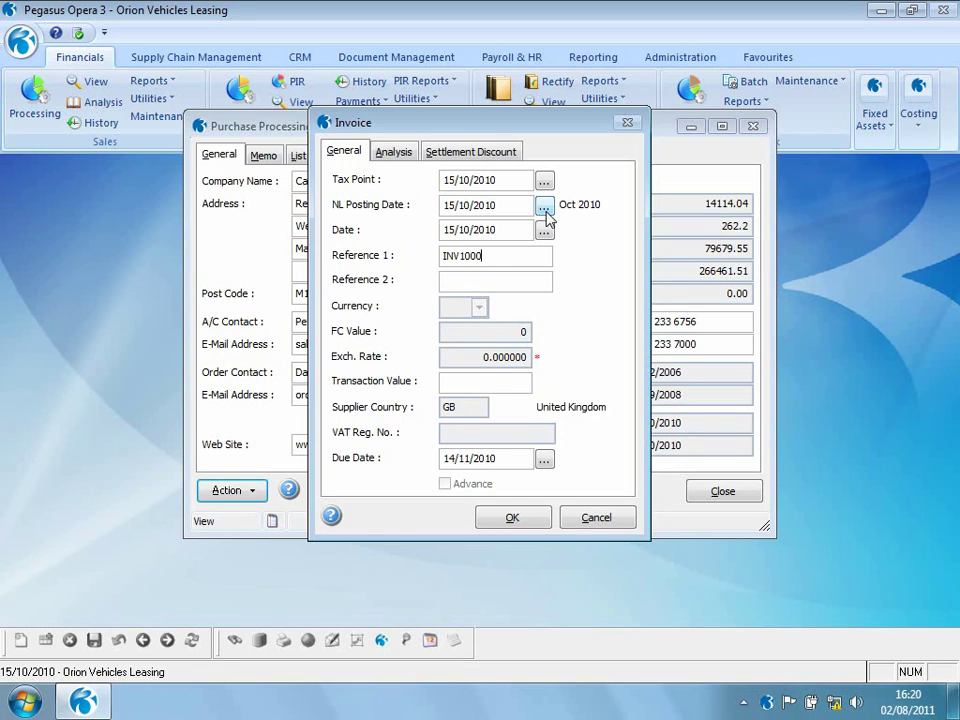
- Set the invoice's NL posting date to 30/11/2010 and its value to 117.50
left_click(544, 206)
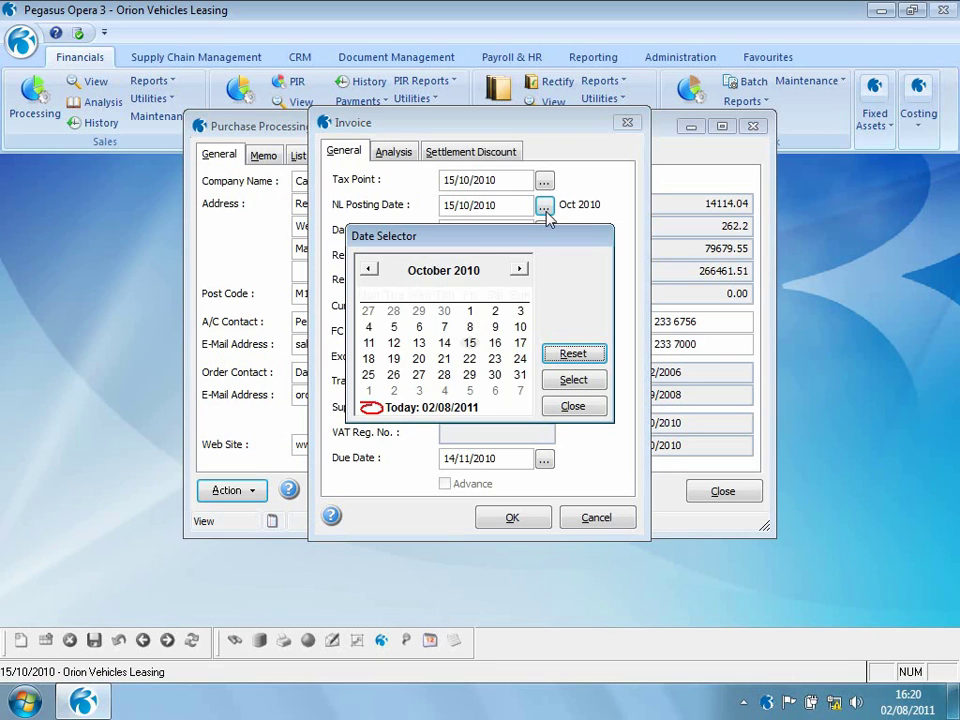
left_click(520, 270)
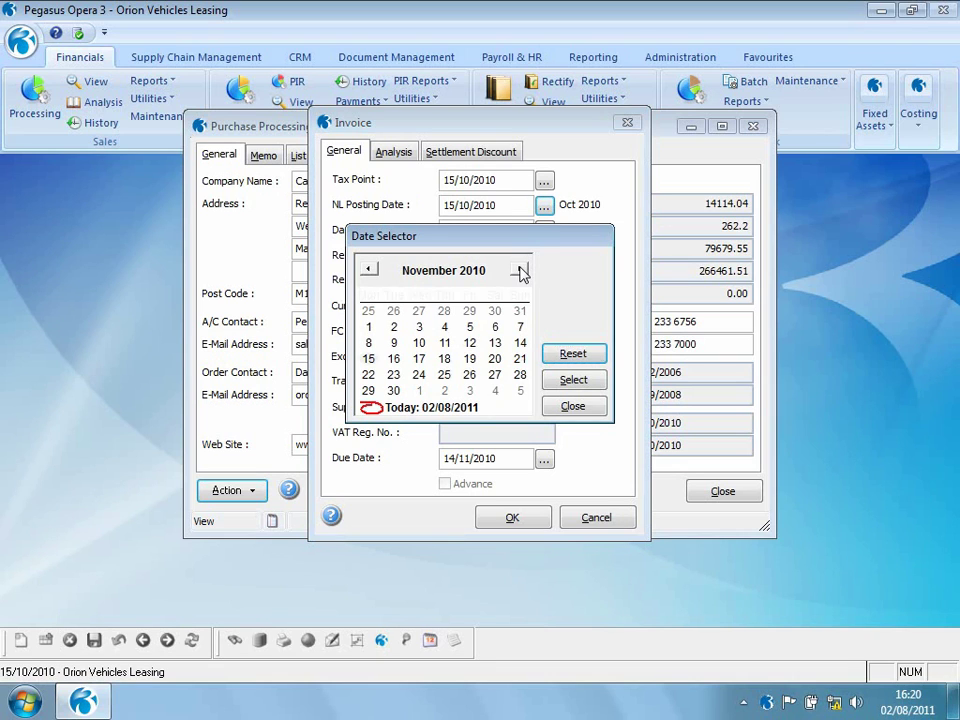
double_click(395, 390)
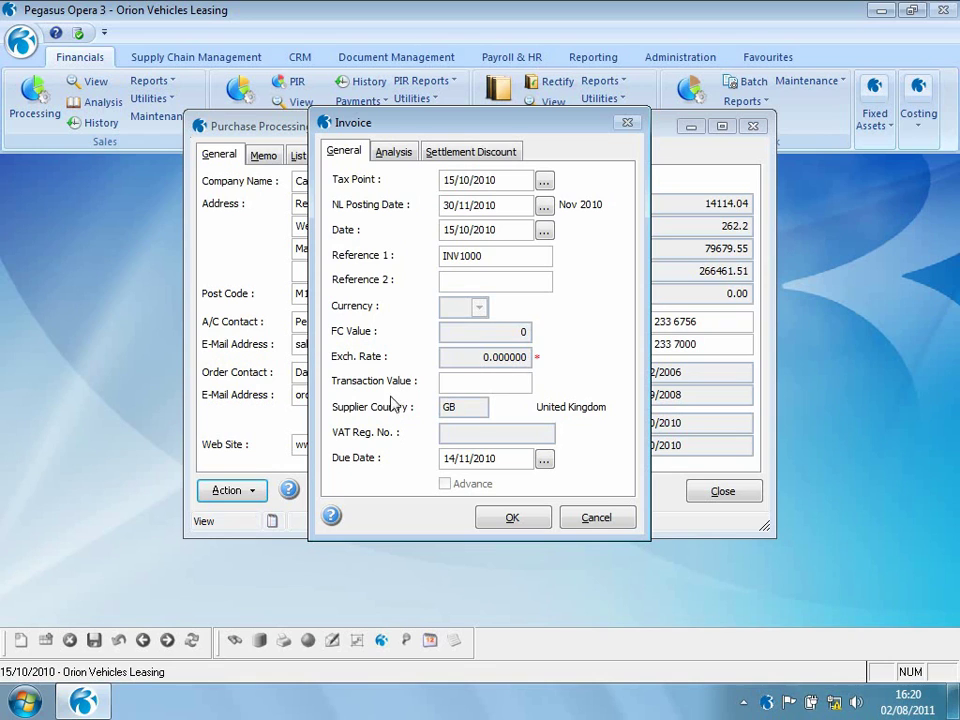
left_click(463, 381)
type("117")
type(".50")
key("Tab")
left_click(512, 516)
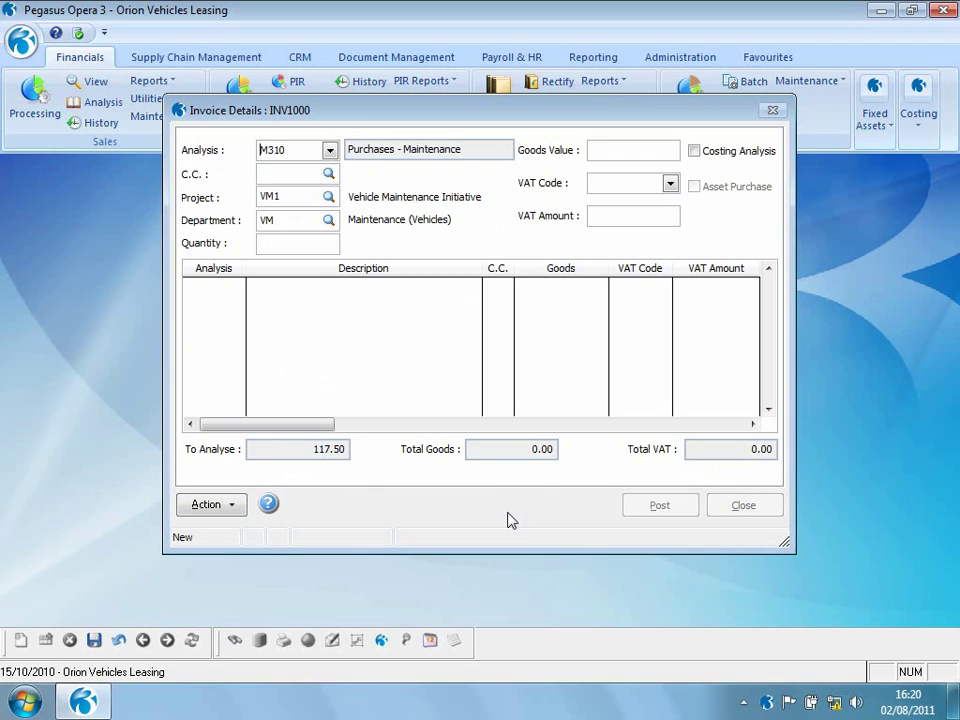
- Enter a goods value of 100 and post the invoice without capturing a document
left_click(634, 150)
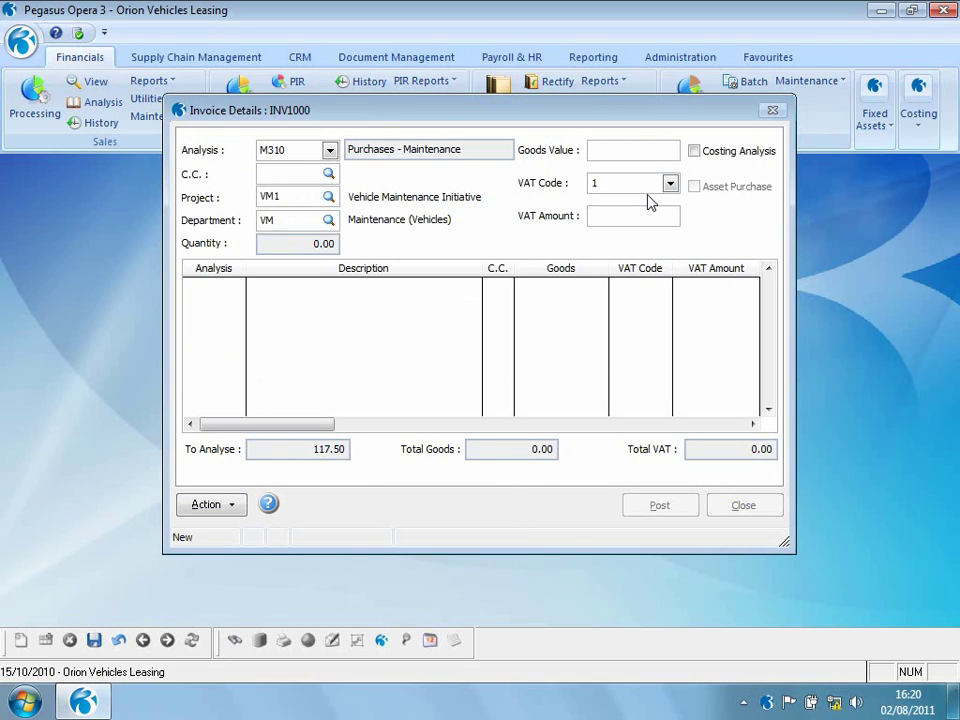
type("100")
key("Tab")
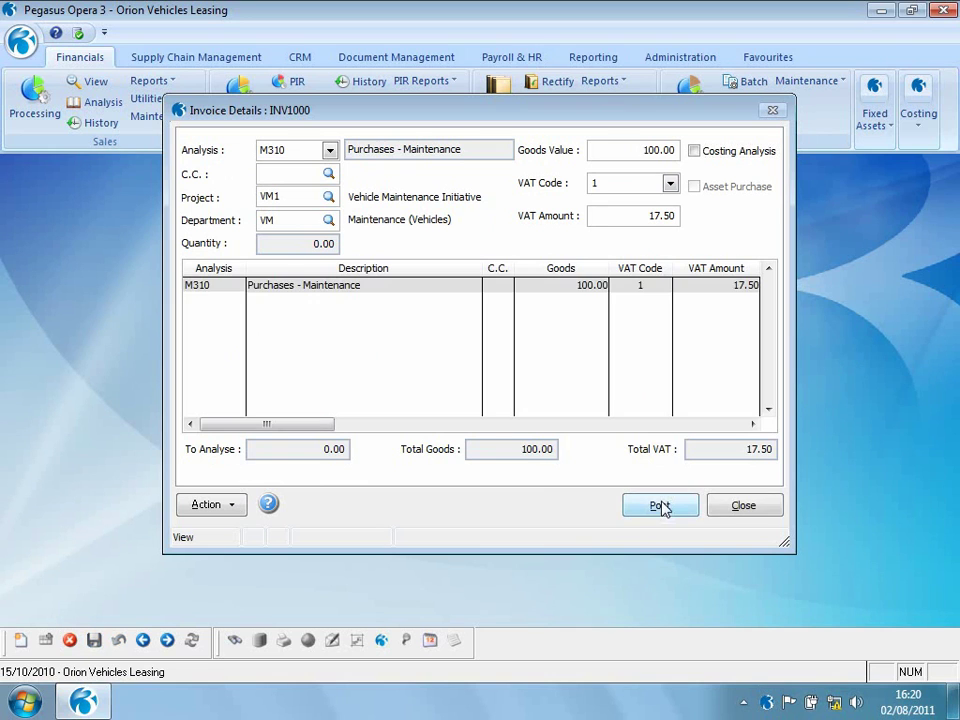
left_click(660, 506)
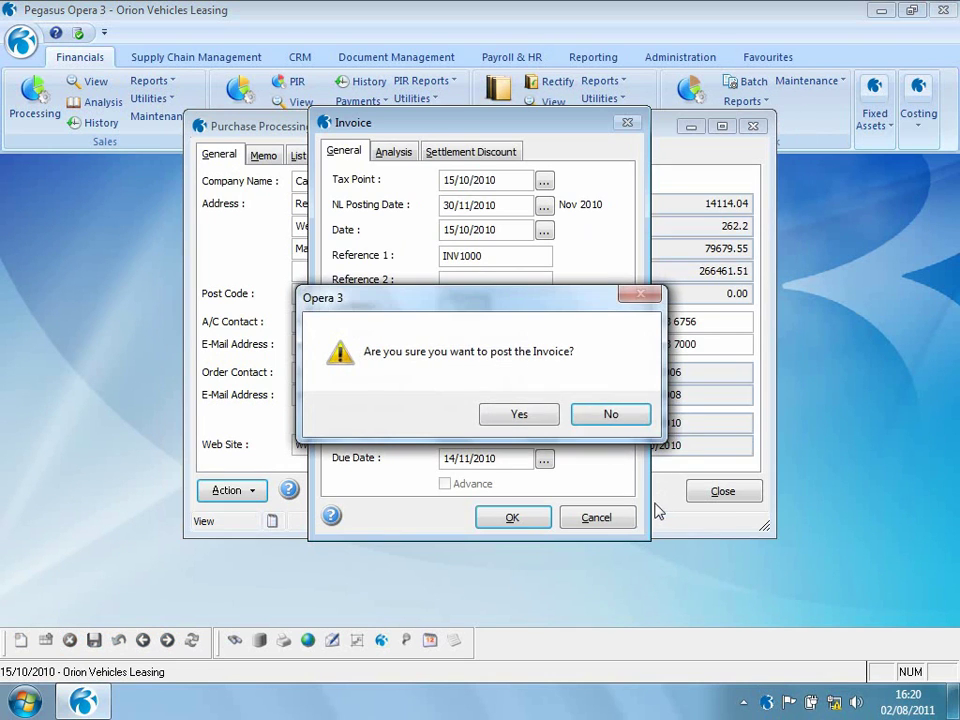
left_click(521, 415)
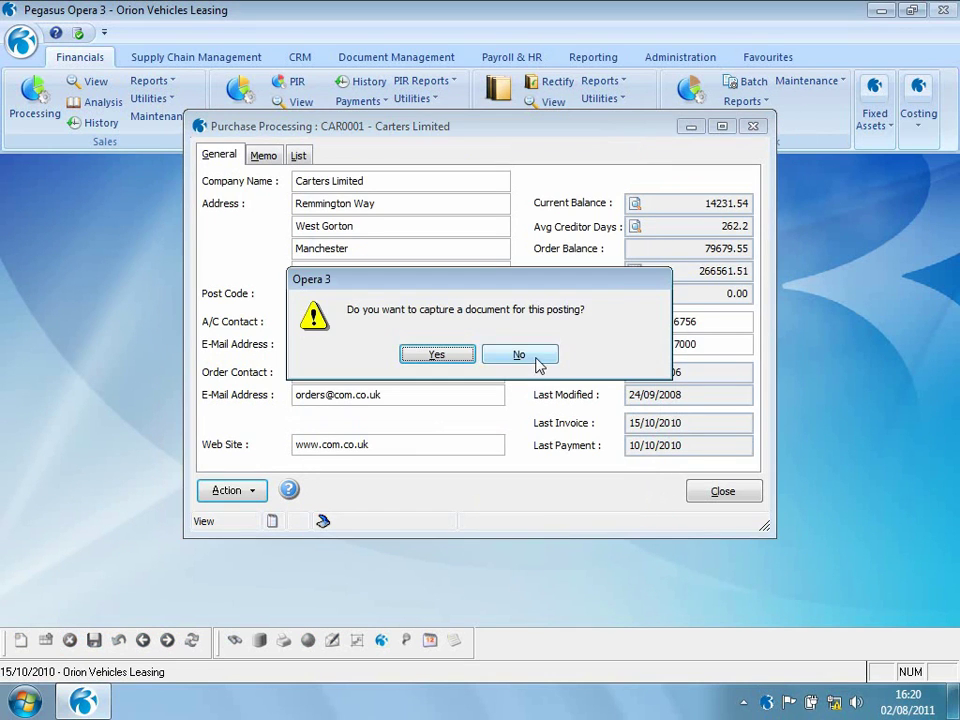
left_click(534, 360)
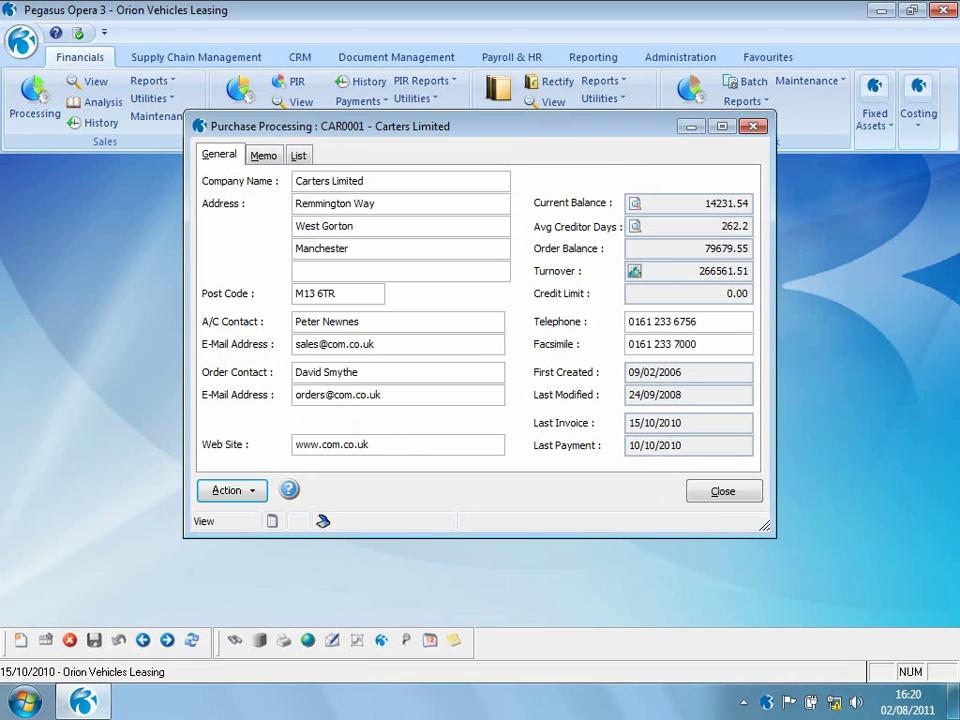
left_click(724, 492)
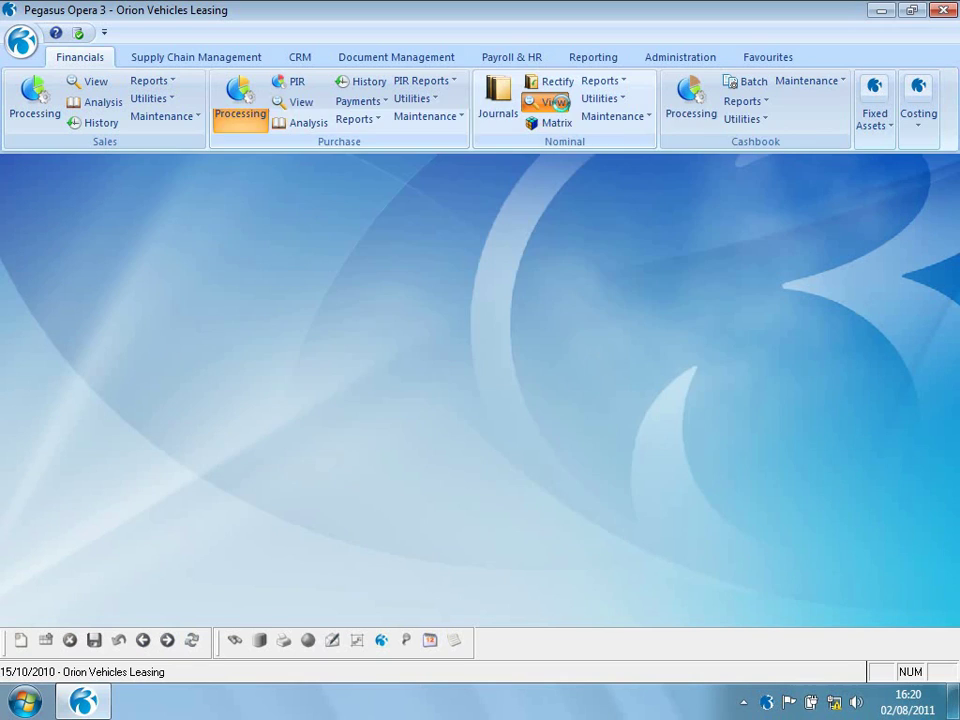
left_click(556, 102)
left_click(324, 224)
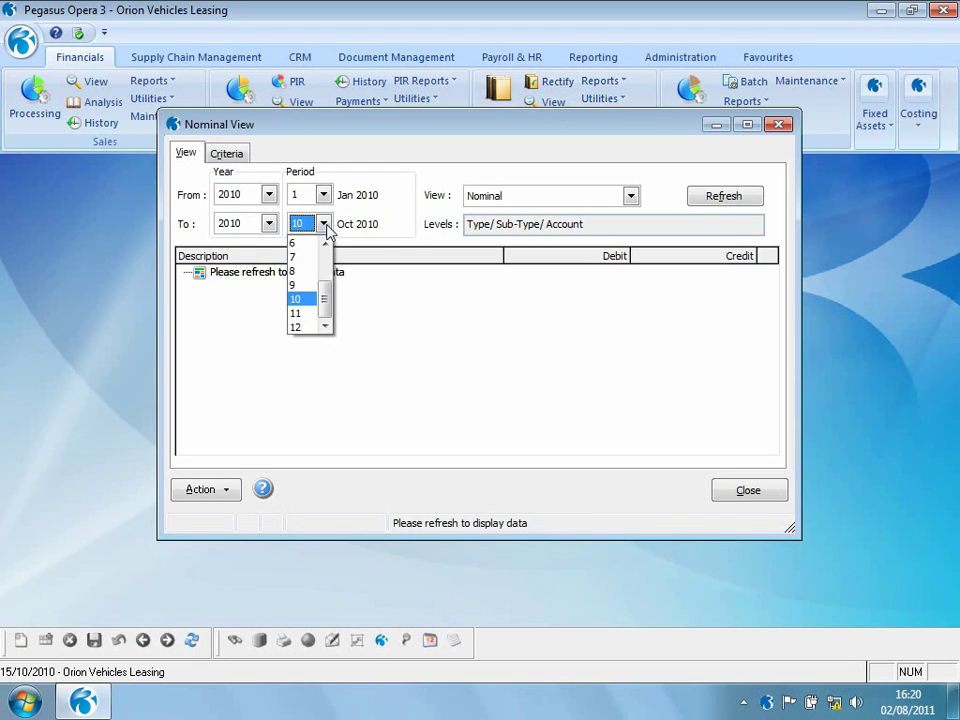
left_click(300, 313)
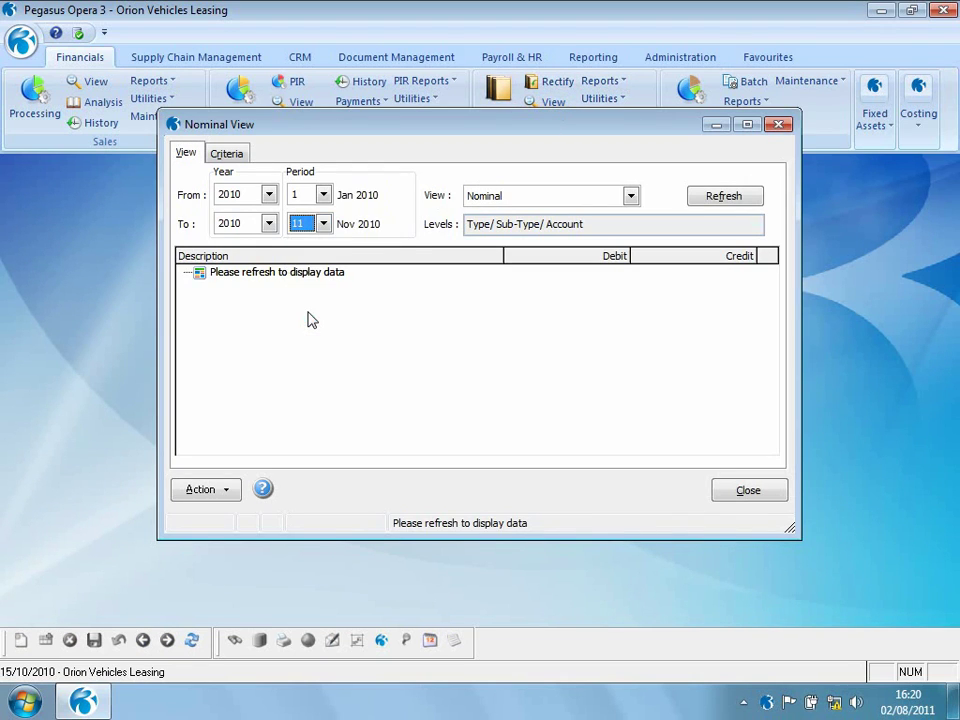
left_click(722, 197)
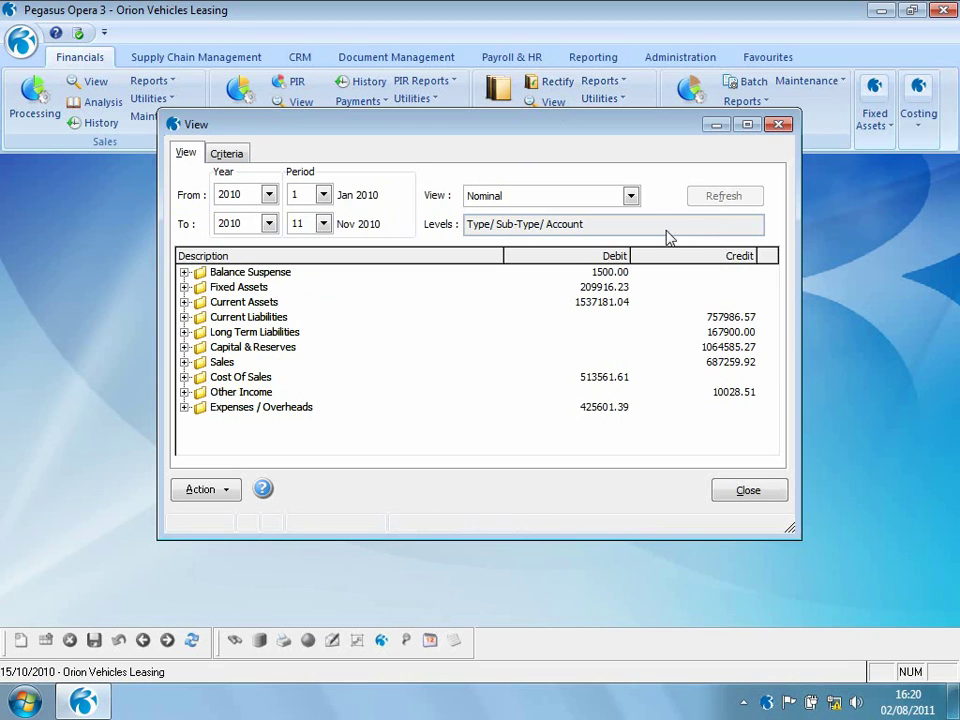
left_click(184, 317)
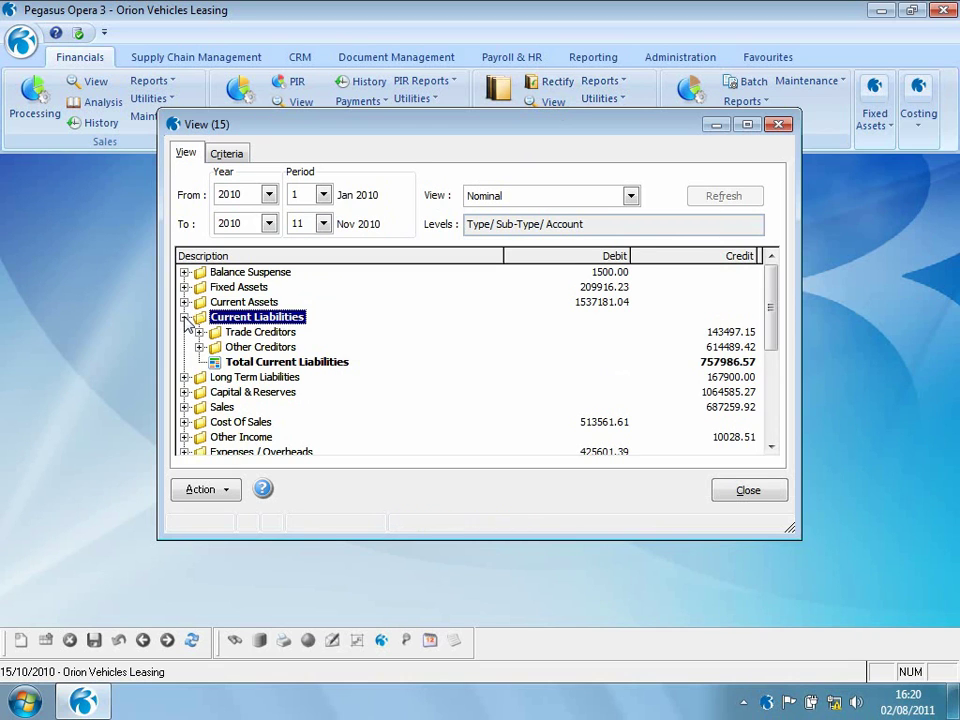
left_click(199, 332)
double_click(262, 347)
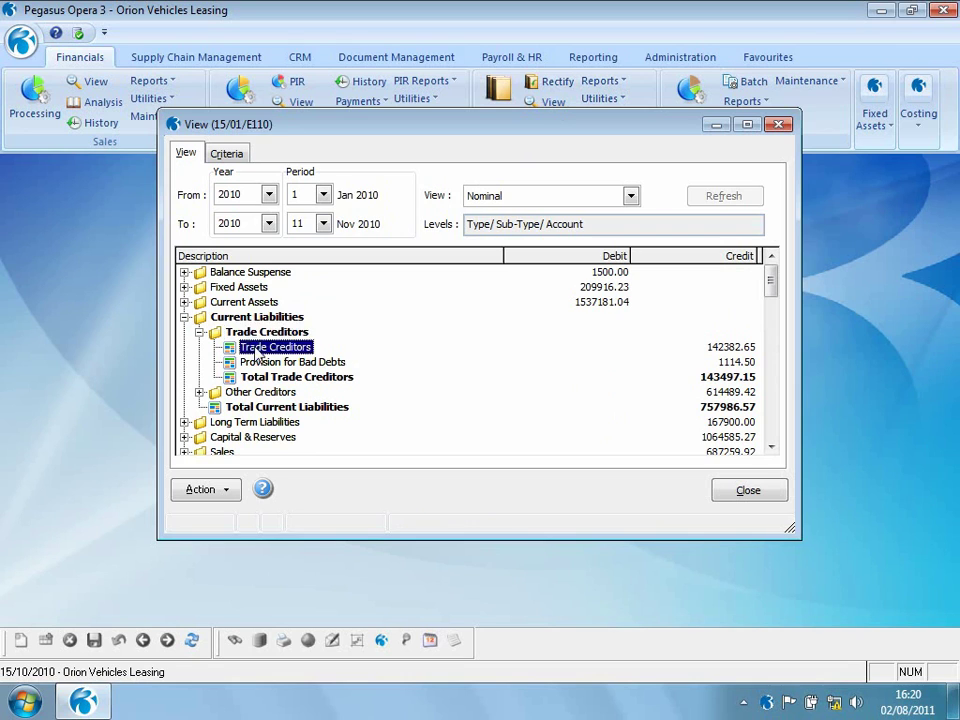
left_click_drag(690, 258, 693, 372)
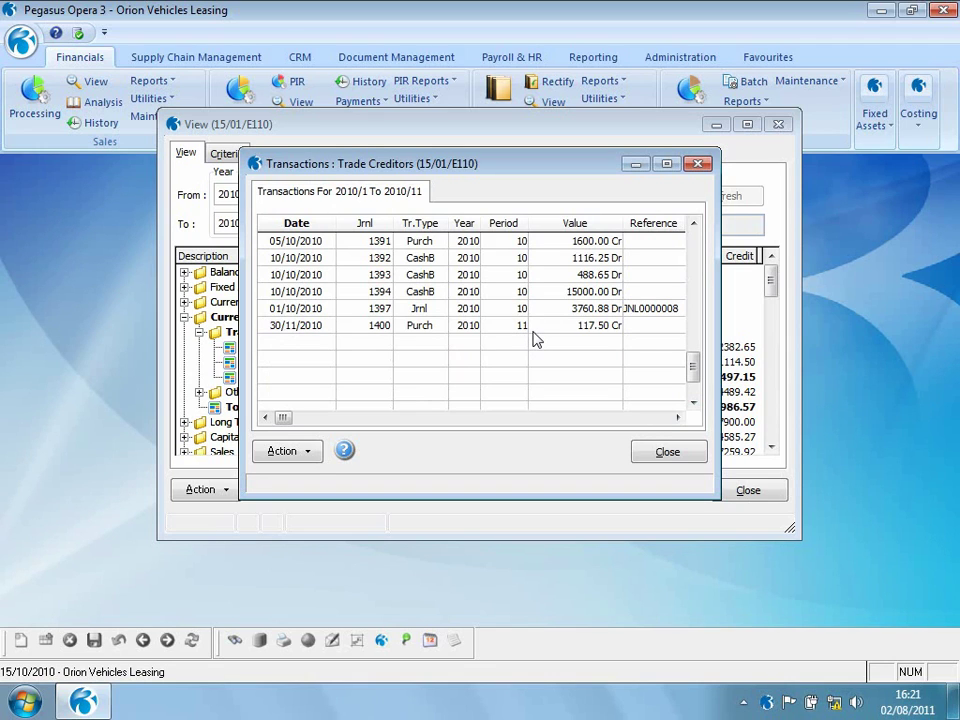
left_click(660, 452)
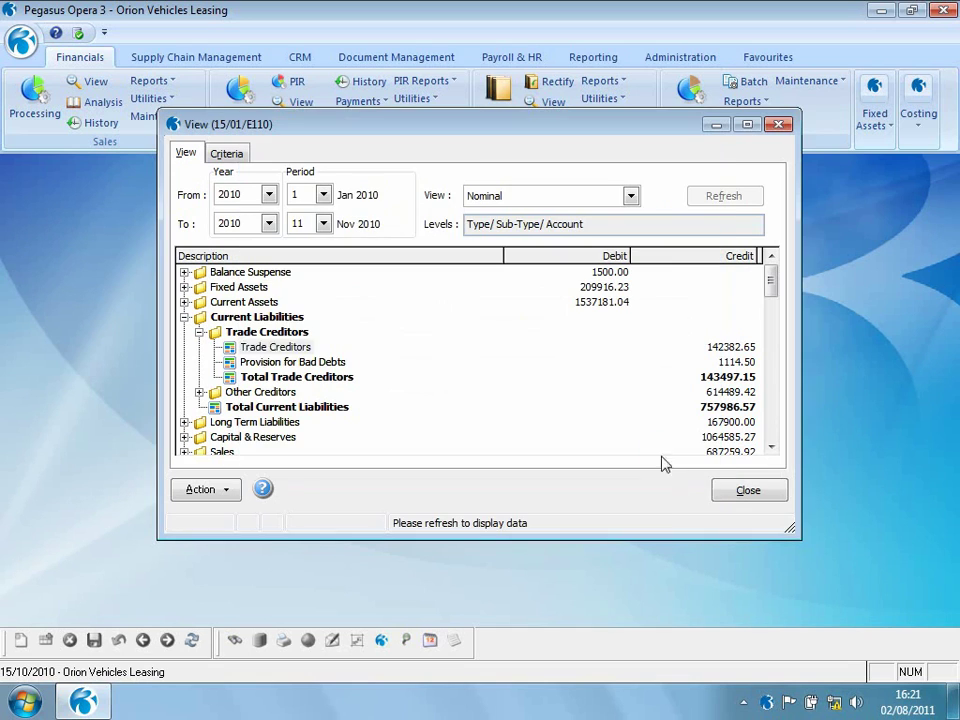
left_click(185, 317)
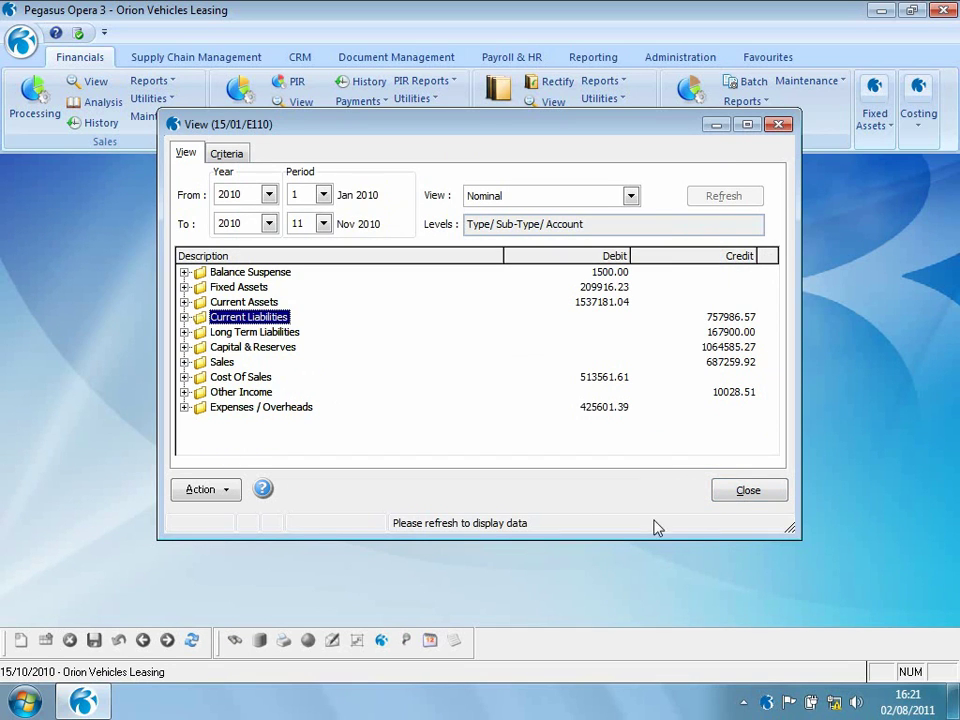
left_click(745, 490)
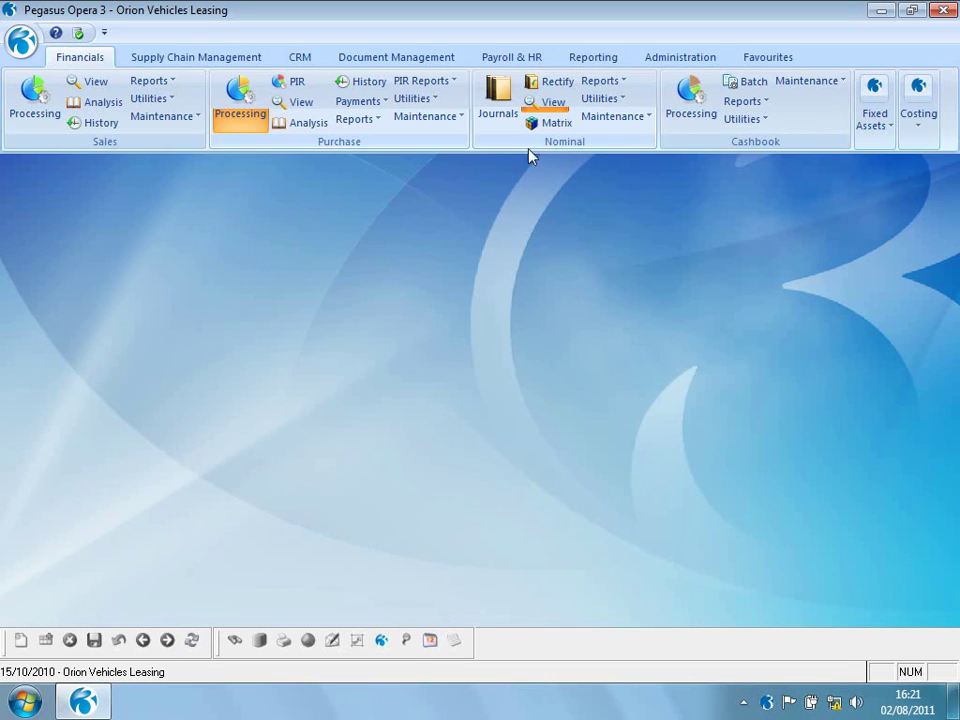
- Start a new nominal journal described 'Test Journal' and dated 15/10/2009
left_click(496, 95)
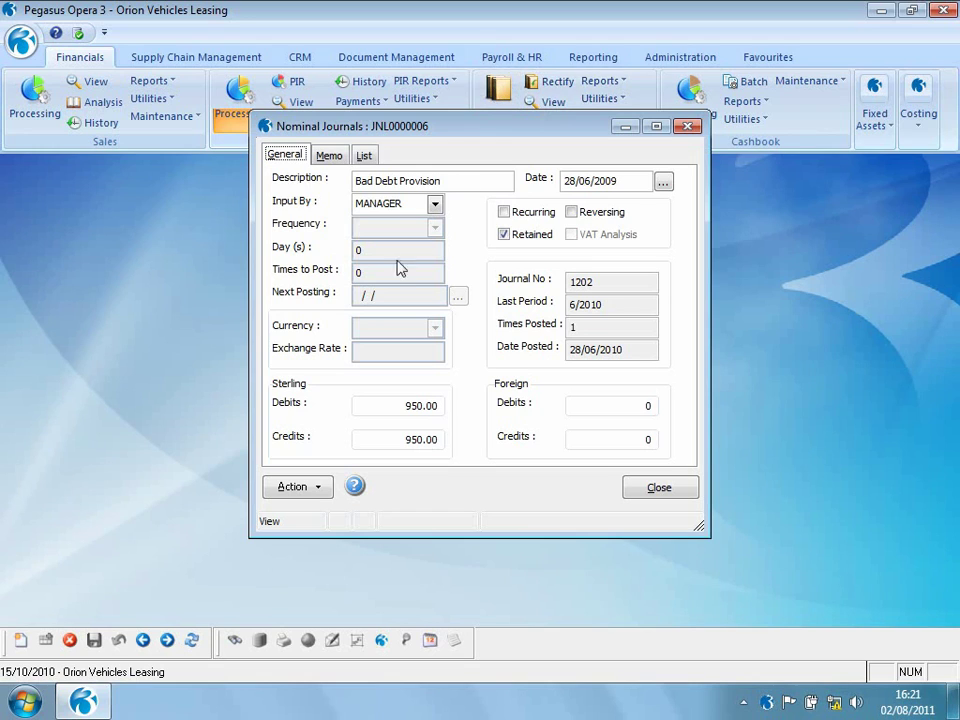
left_click(21, 643)
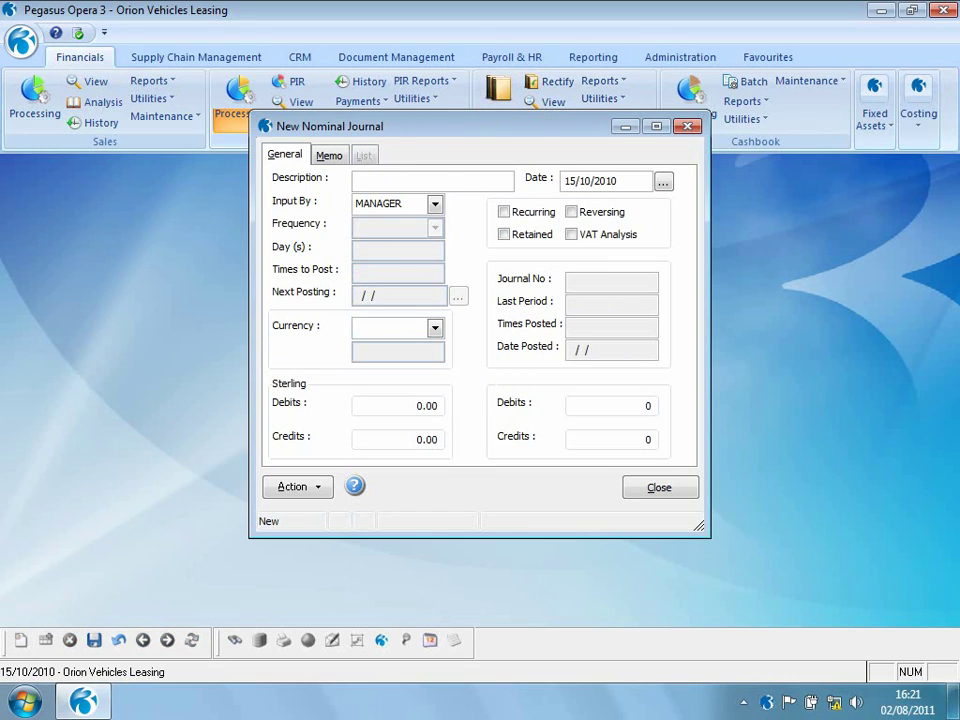
type("Test Jou")
type("rnal")
left_click(617, 181)
type("09")
left_click(297, 490)
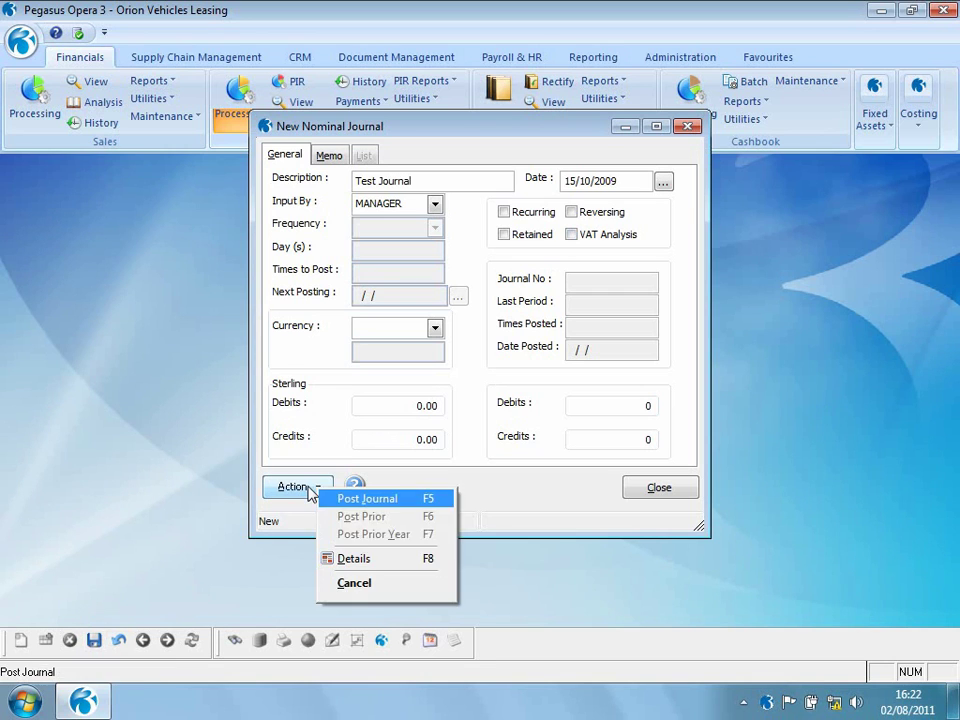
- Add a 100.00 debit line to A110 Freehold Buildings - Cost
left_click(366, 566)
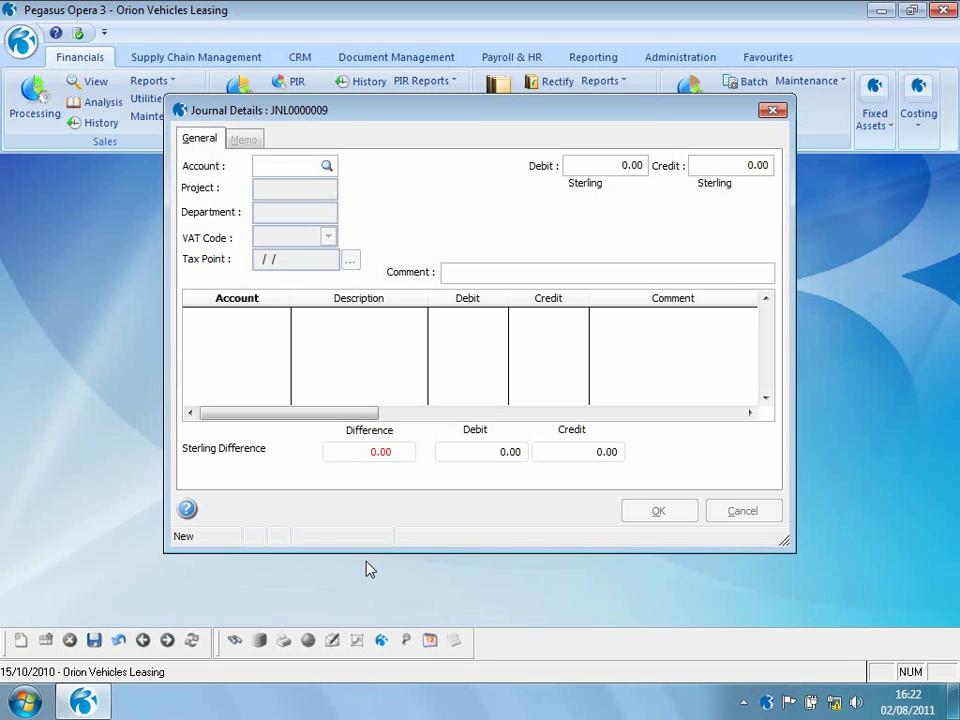
type("?")
key("Tab")
key("Return")
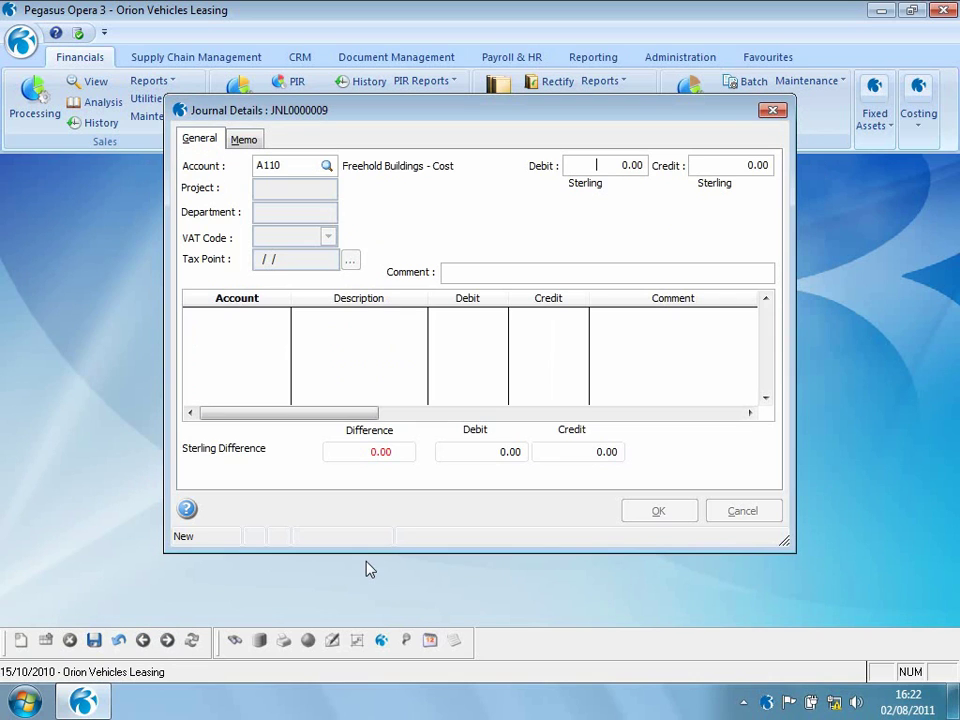
type("100")
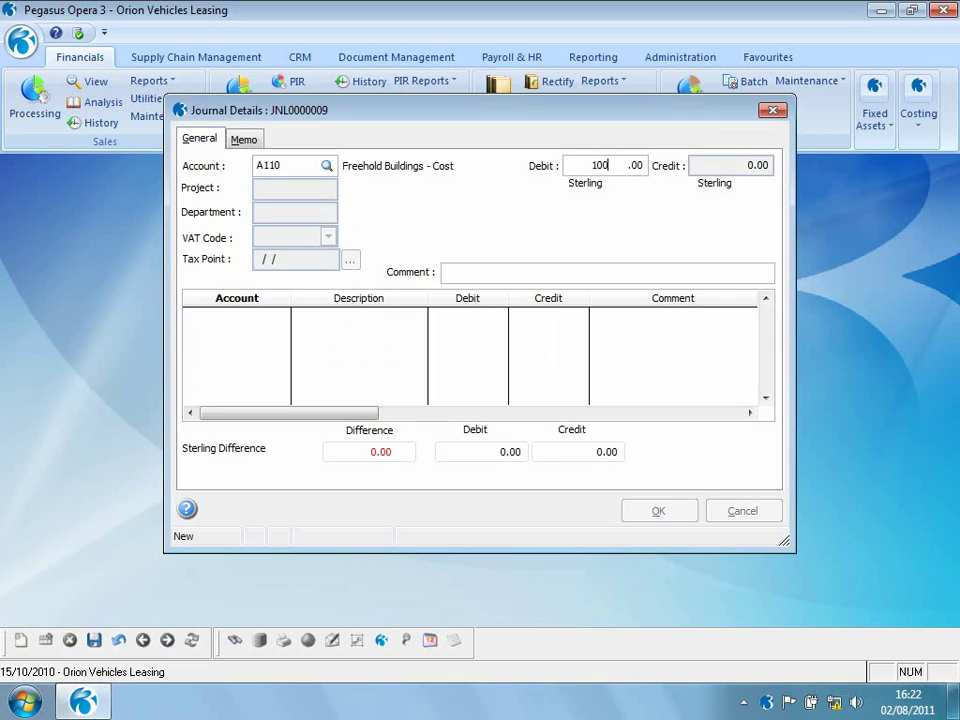
key("Tab")
key("Return")
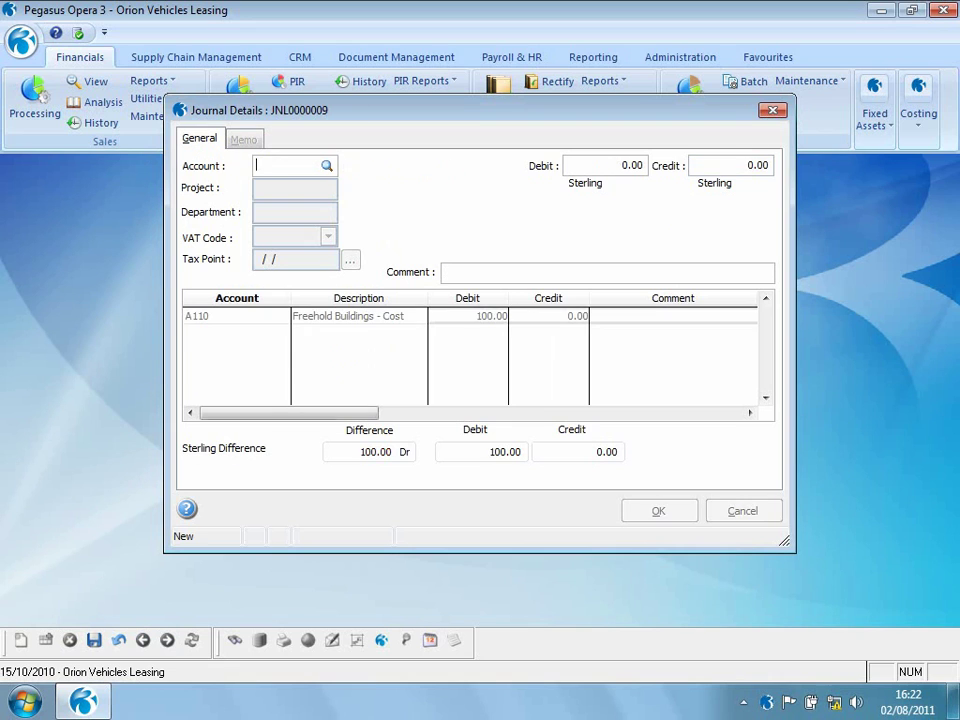
- Add a matching 100.00 credit line to A115 Freehold Buildings - Accum Depn
type("f")
key("Return")
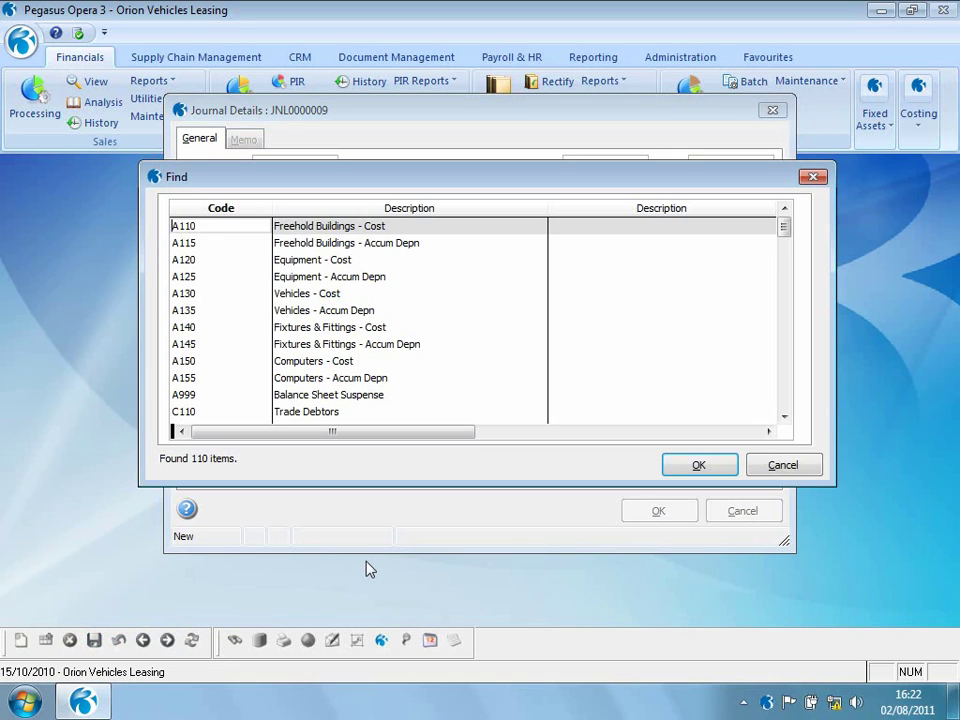
key("Down")
key("Return")
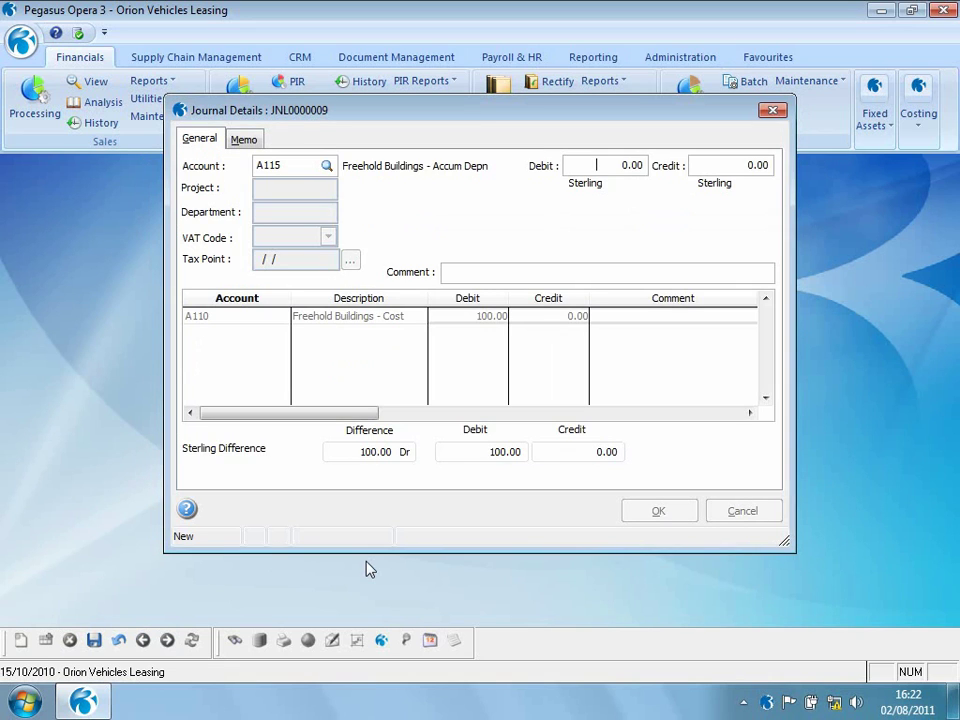
left_click(741, 164)
type("100")
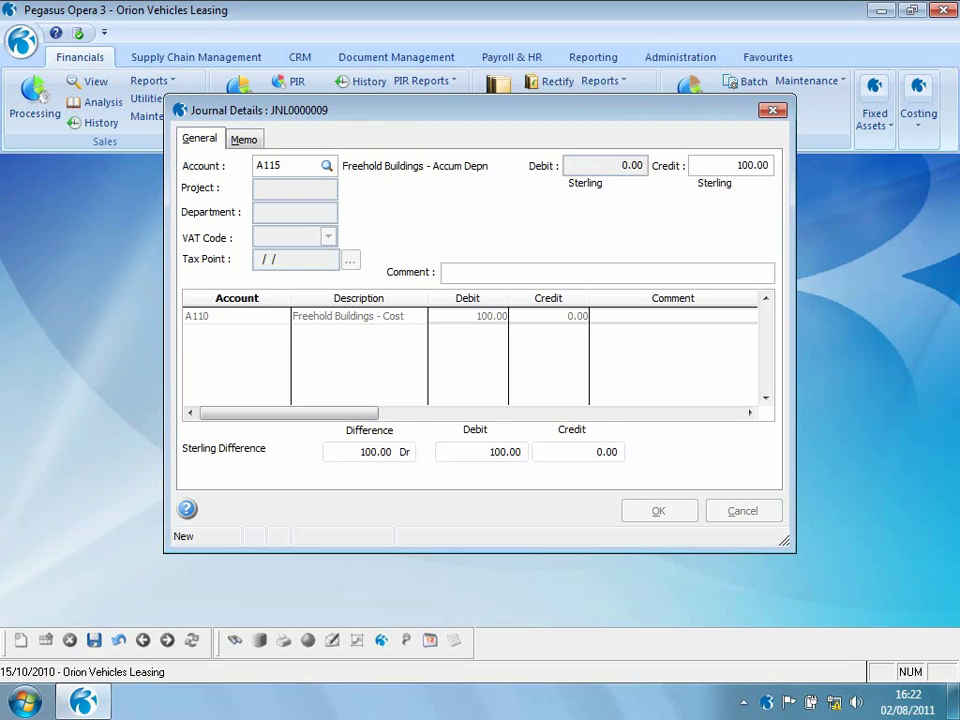
key("Return")
- Post the Test Journal with posting date 15/10/2009, accepting the previous-year warning
left_click(662, 510)
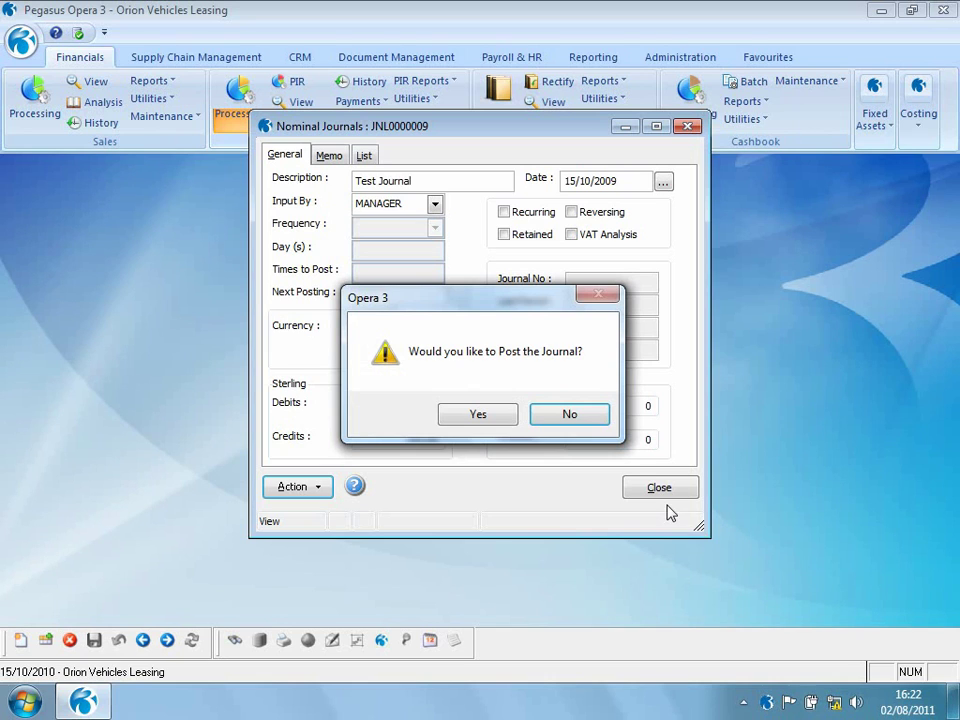
left_click(487, 414)
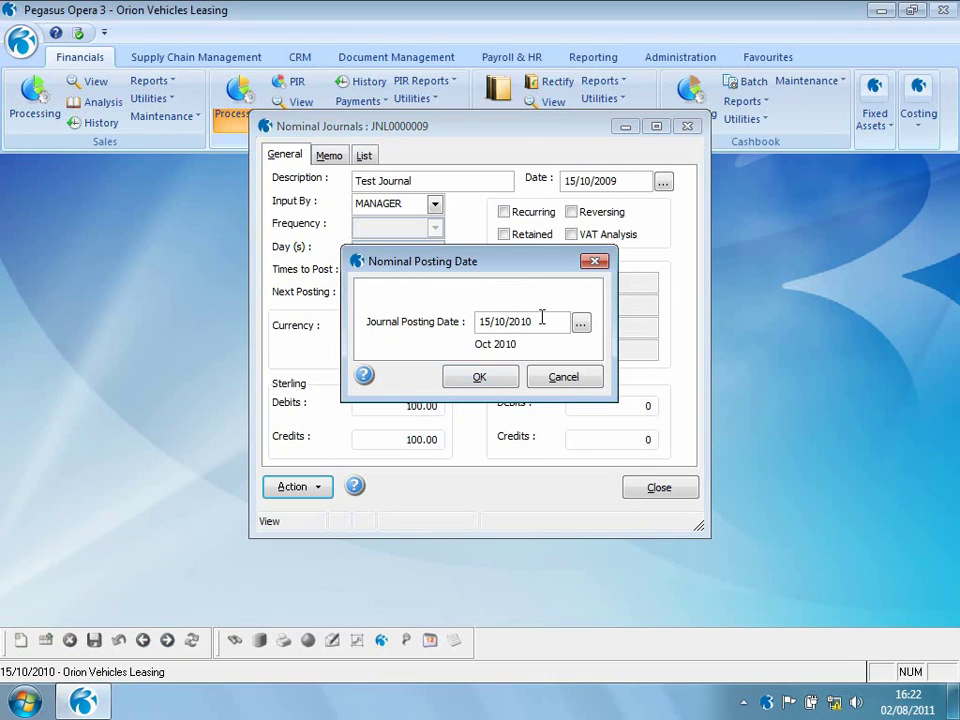
left_click(537, 321)
key("BackSpace")
key("BackSpace")
type("09")
left_click(483, 380)
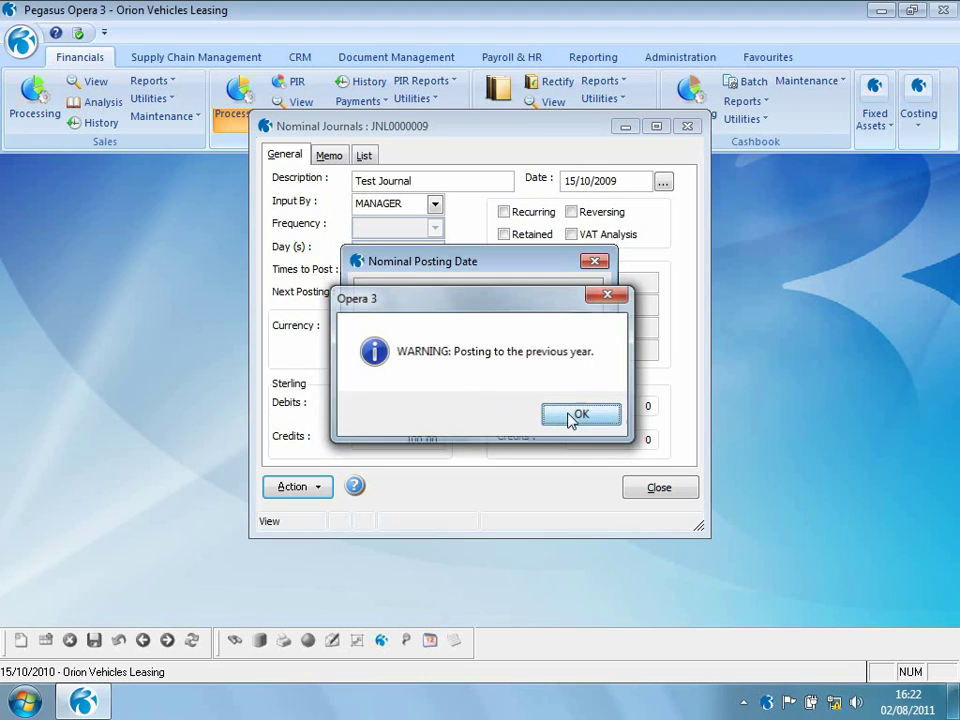
left_click(572, 416)
left_click(486, 376)
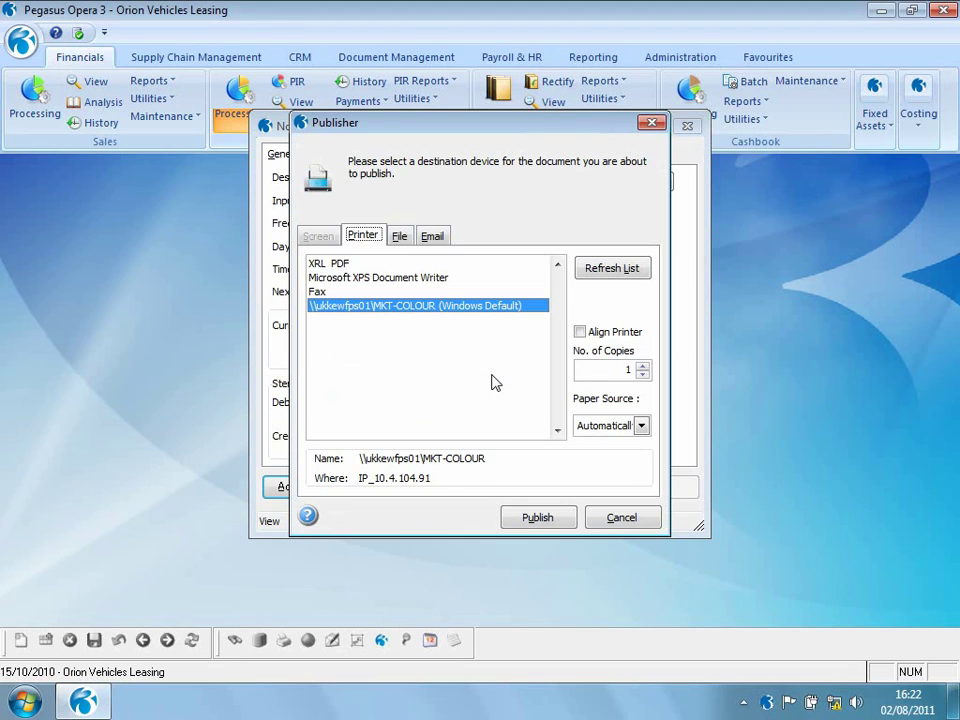
- Publish the posting report as a PDF file named with '1', overwriting the existing file, and close the journal
left_click(401, 237)
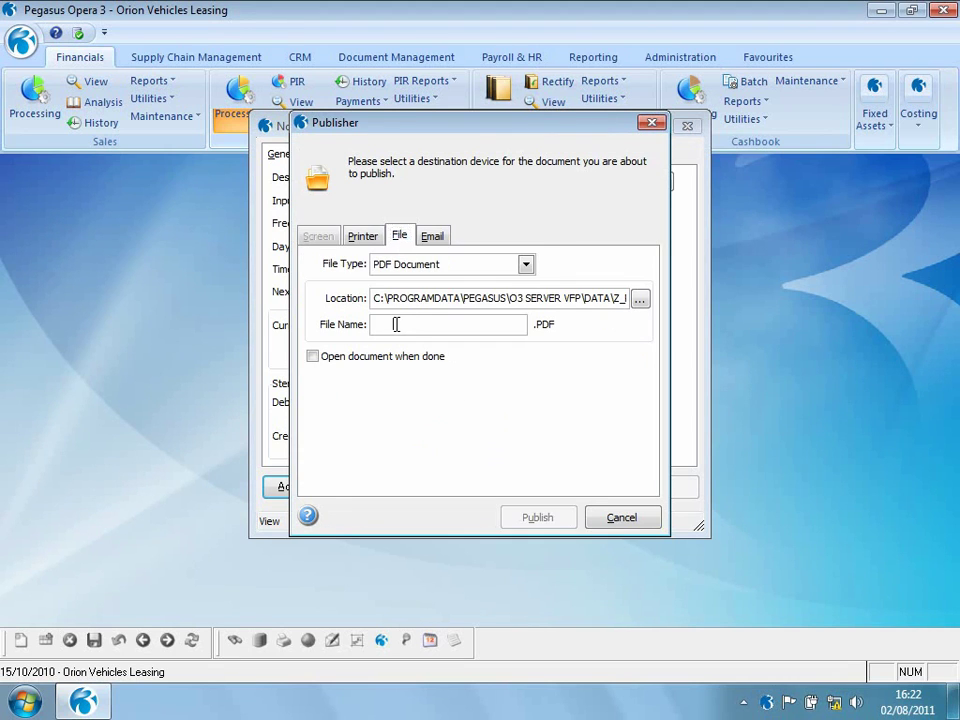
left_click(395, 324)
type("1")
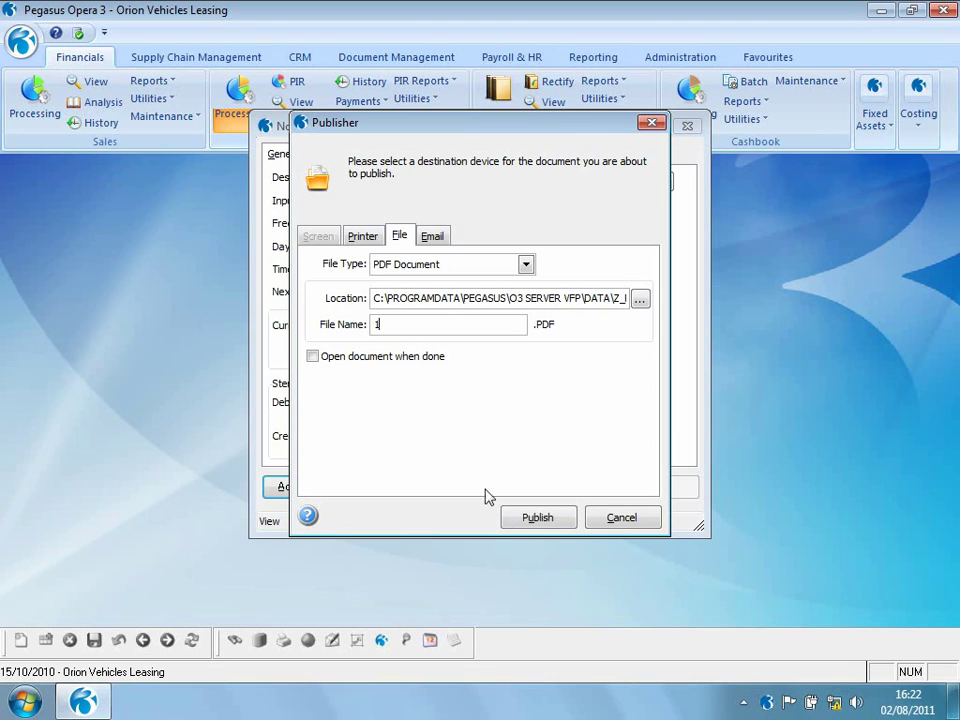
left_click(536, 517)
left_click(503, 358)
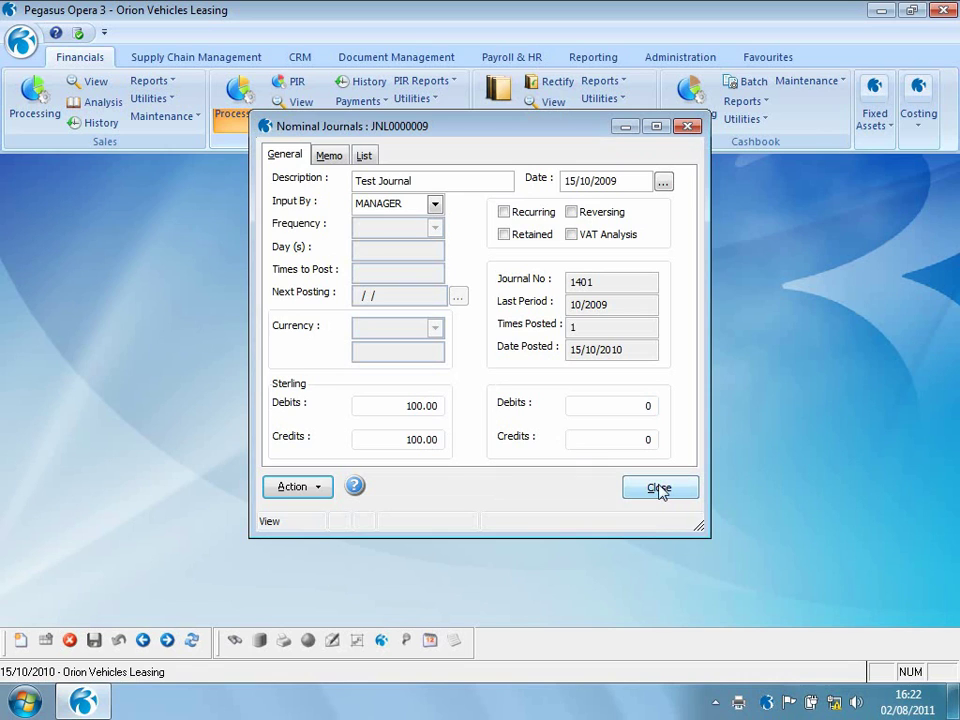
left_click(659, 488)
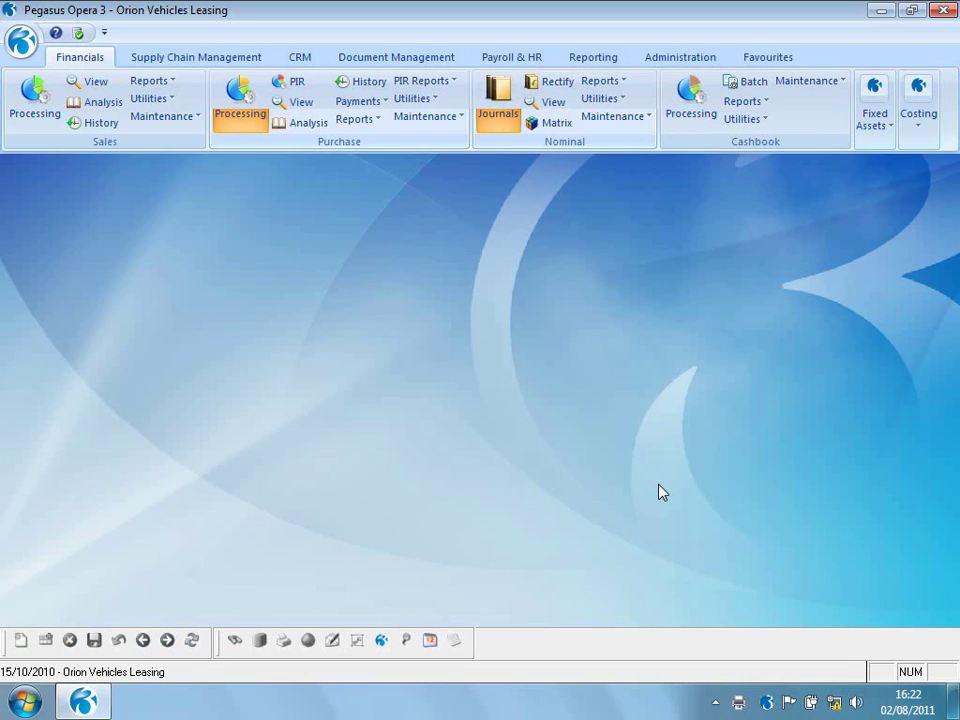
left_click(553, 102)
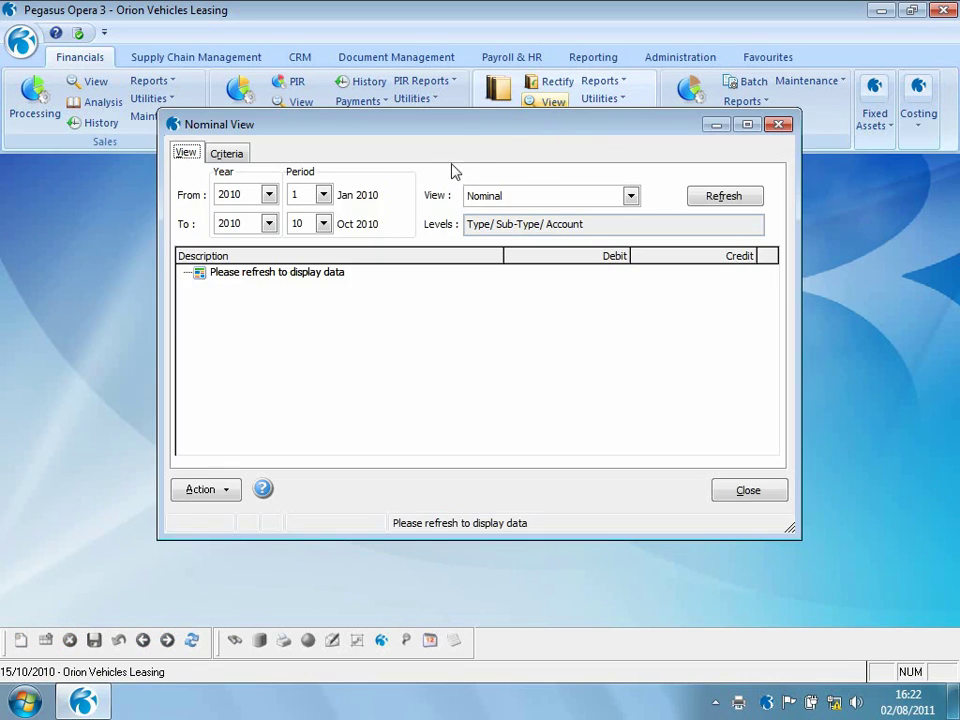
left_click(269, 195)
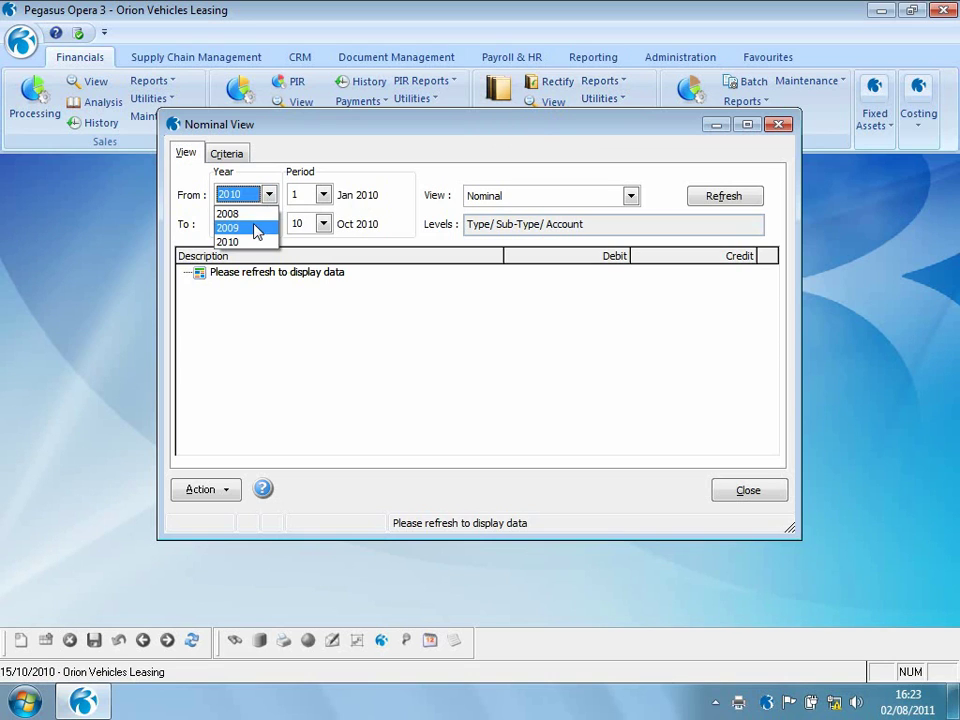
left_click(256, 227)
left_click(269, 224)
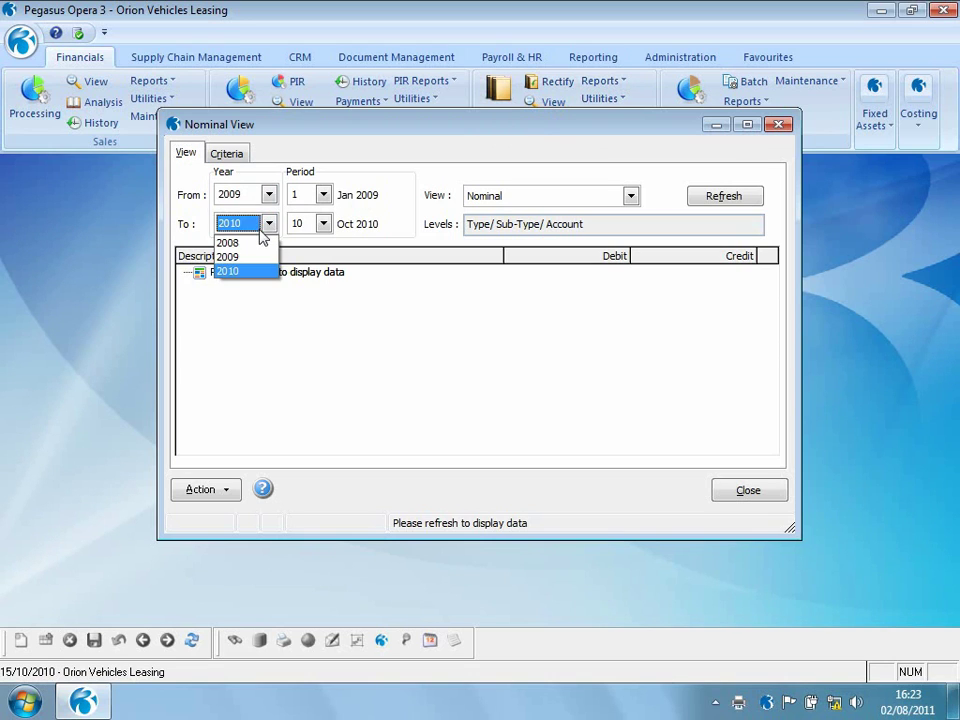
left_click(258, 257)
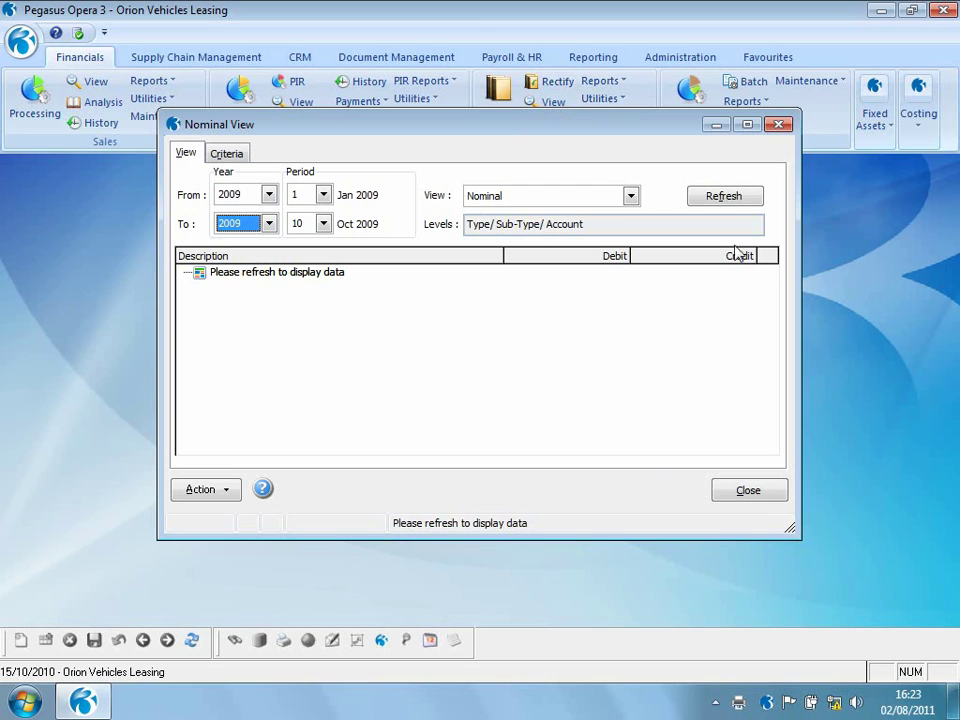
left_click(738, 200)
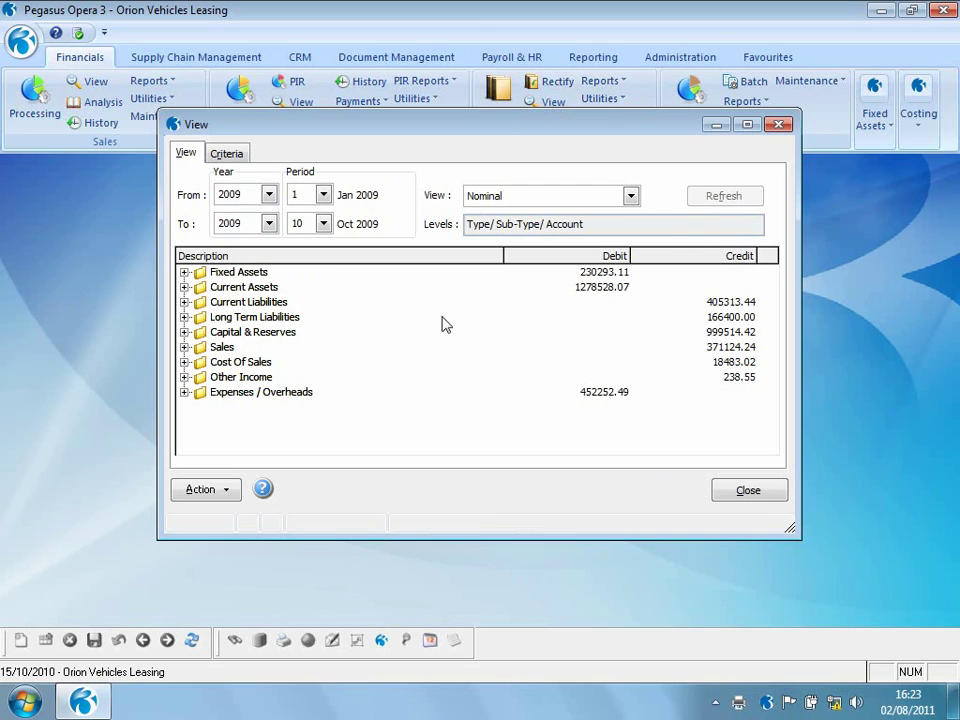
left_click(184, 273)
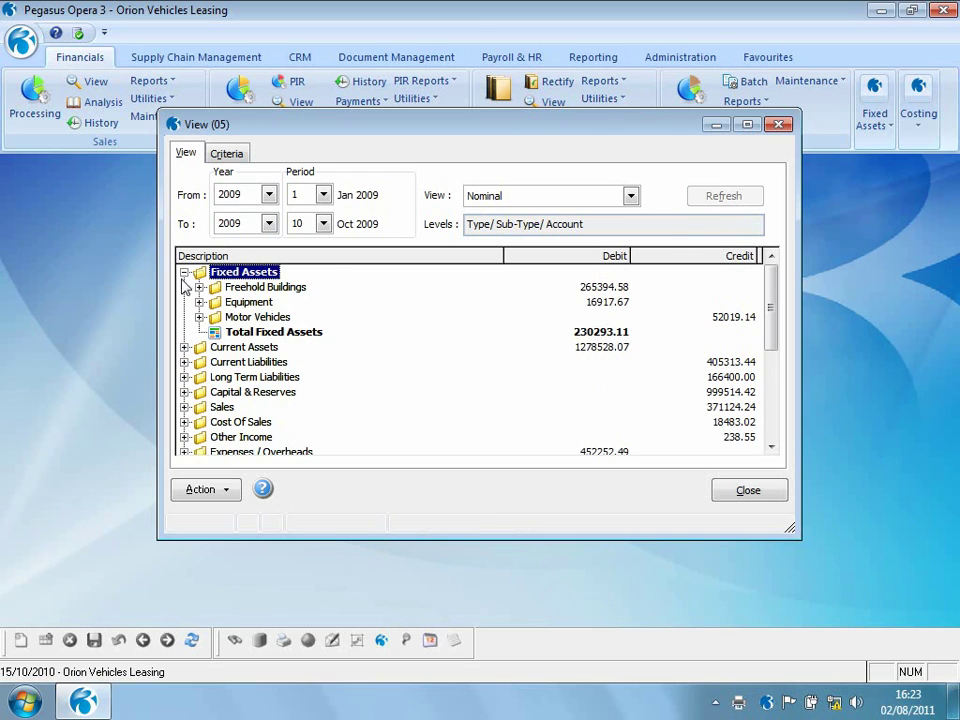
left_click(199, 287)
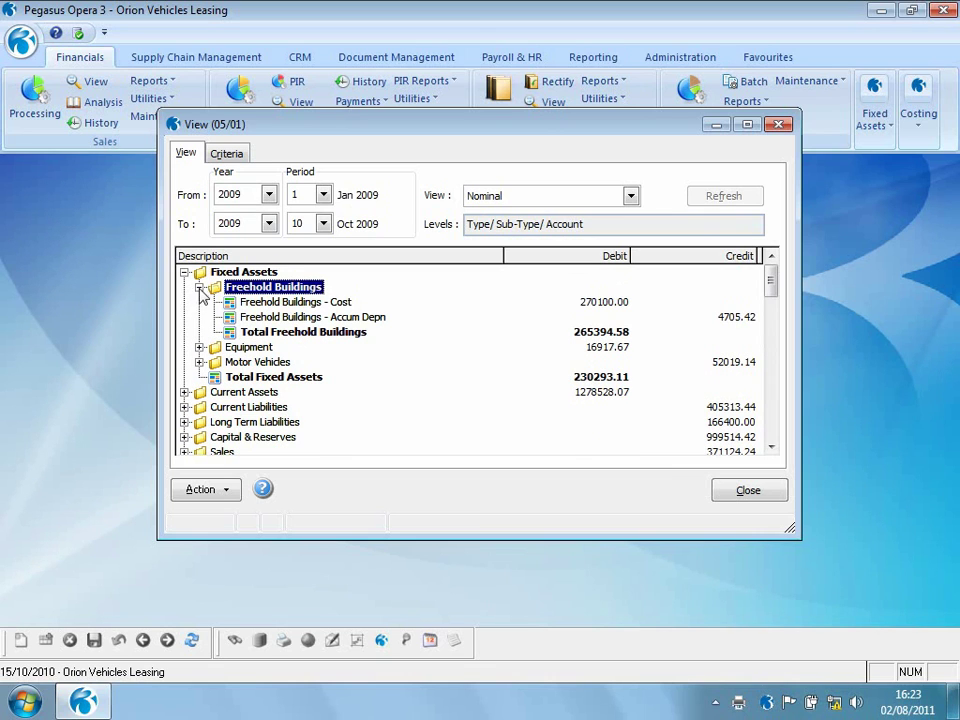
double_click(236, 309)
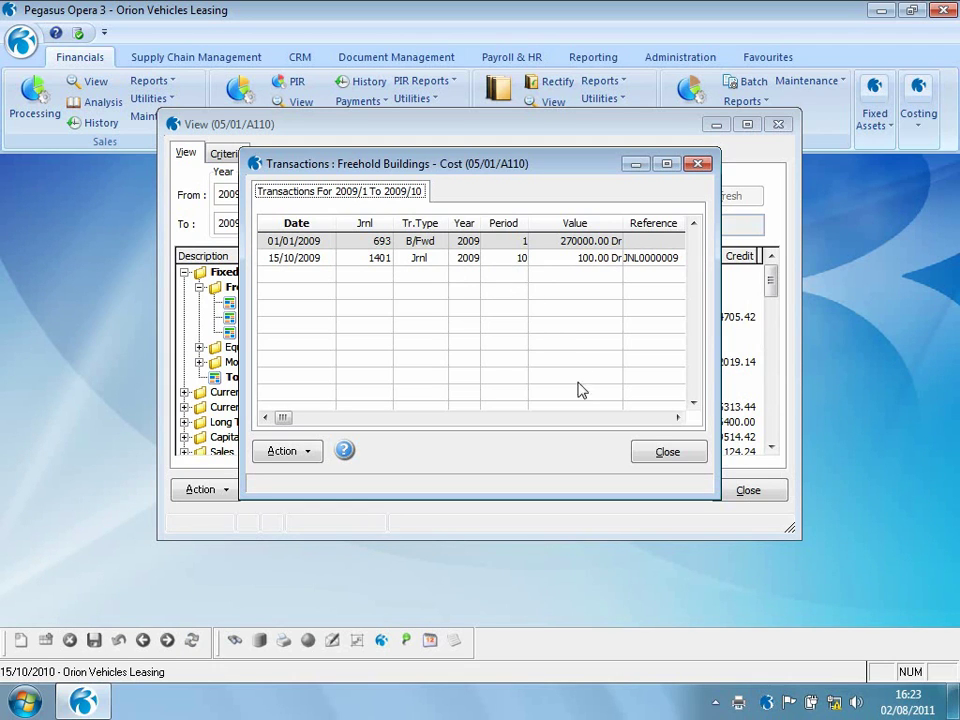
left_click(682, 456)
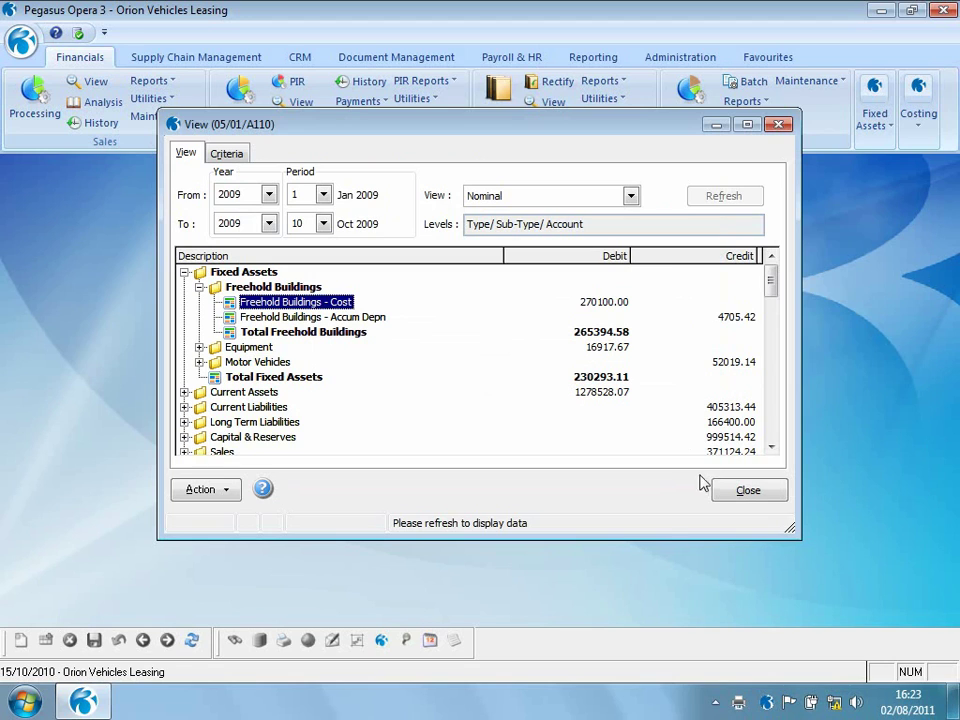
left_click(749, 493)
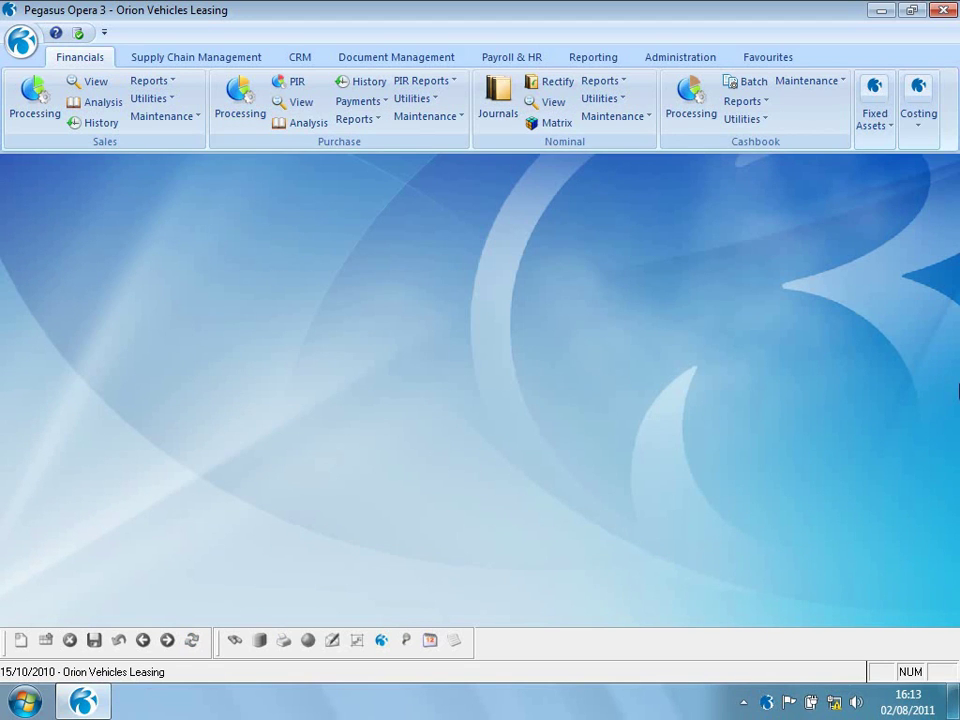